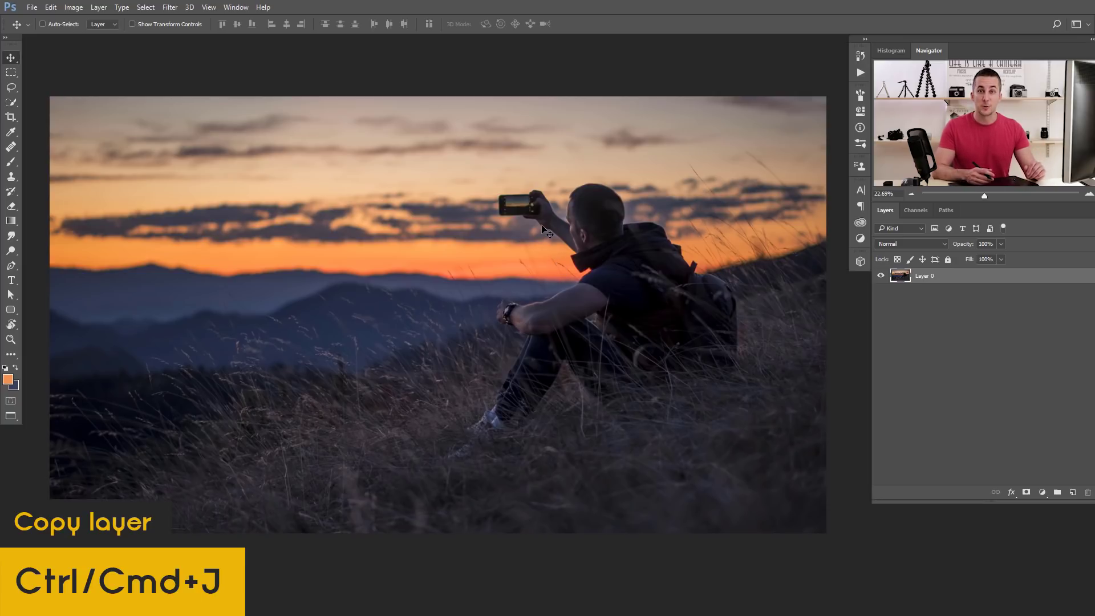
Duplicate the full-image photo layer, Layer 0.
{"action": "key", "text": "ctrl+j"}
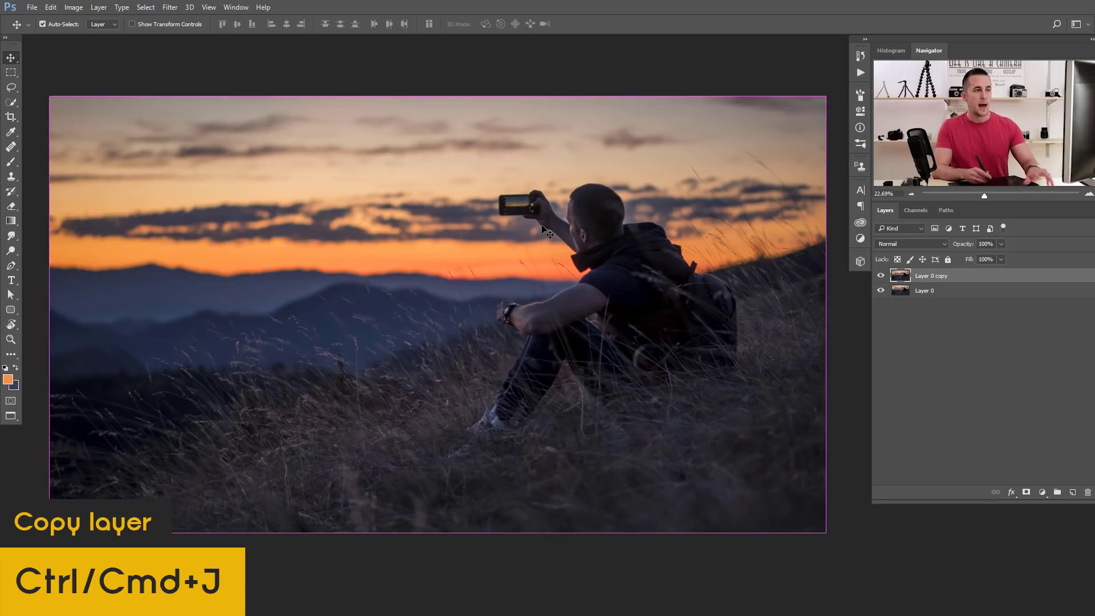
{"action": "key", "text": "ctrl"}
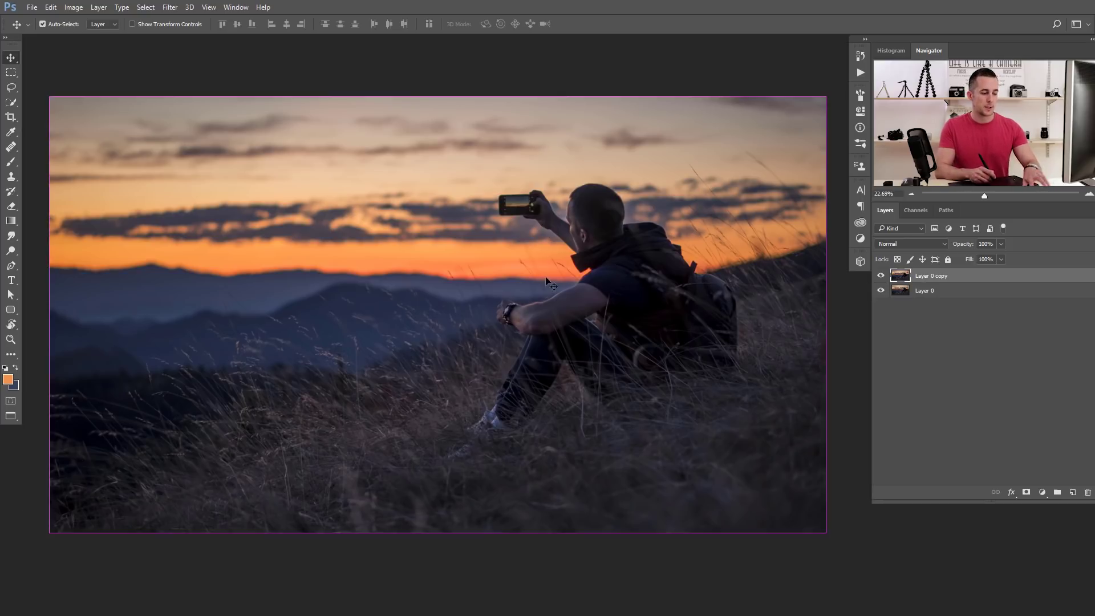
Make four more copies of the duplicated photo layer and undo them.
{"action": "key", "text": "ctrl+j"}
{"action": "key", "text": "ctrl+j"}
{"action": "key", "text": "ctrl+j"}
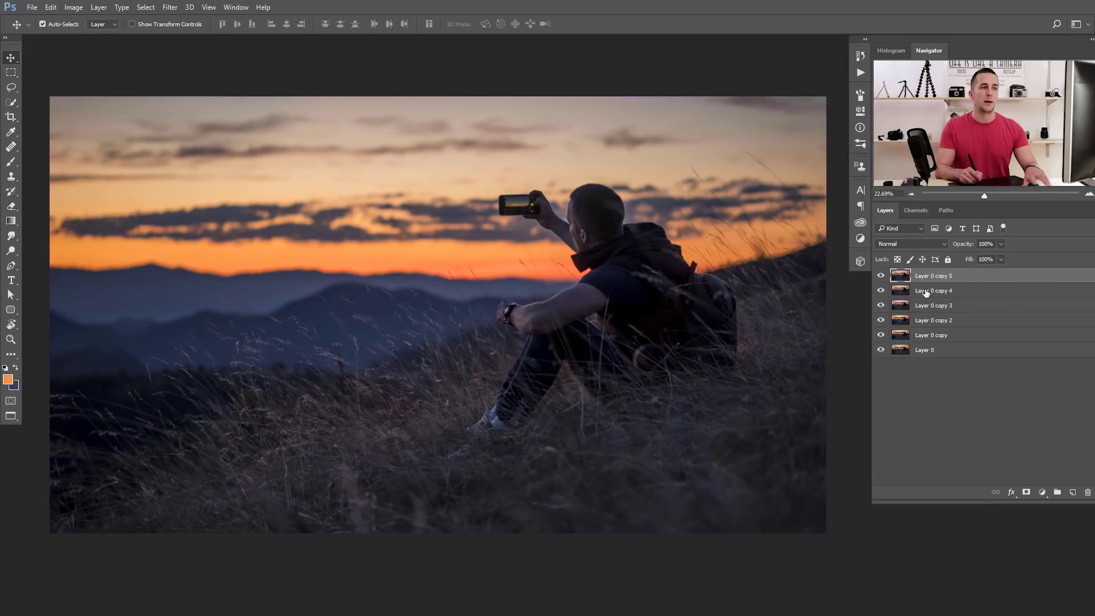
{"action": "key", "text": "ctrl+j"}
{"action": "key", "text": "ctrl+alt+z"}
{"action": "key", "text": "ctrl+alt+z"}
{"action": "key", "text": "ctrl+alt+z"}
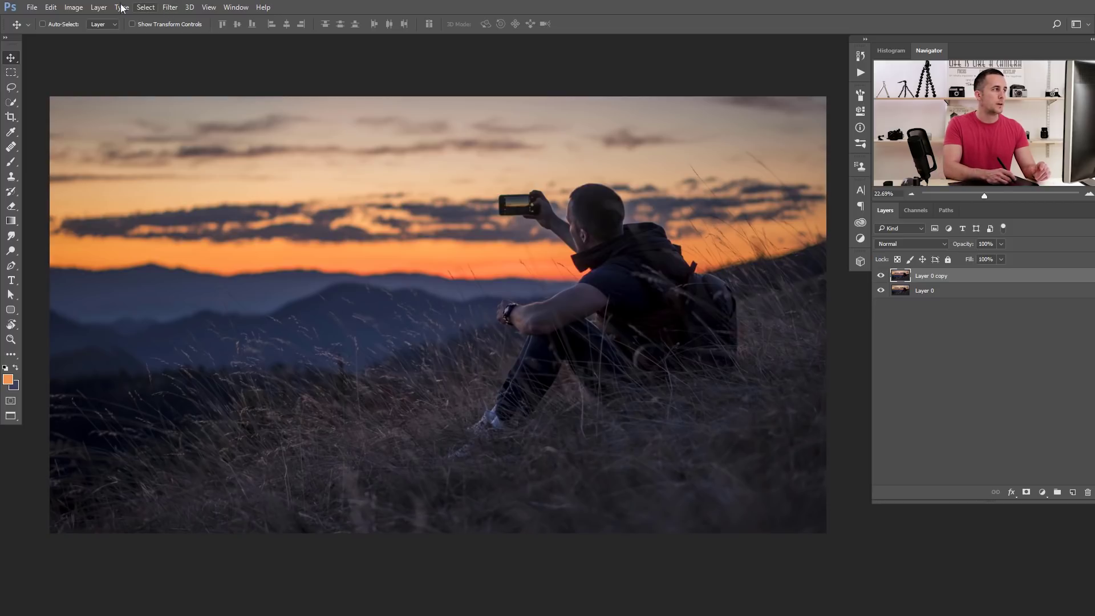
{"action": "left_click", "coordinate": [99, 7]}
{"action": "mouse_move", "coordinate": [117, 21]}
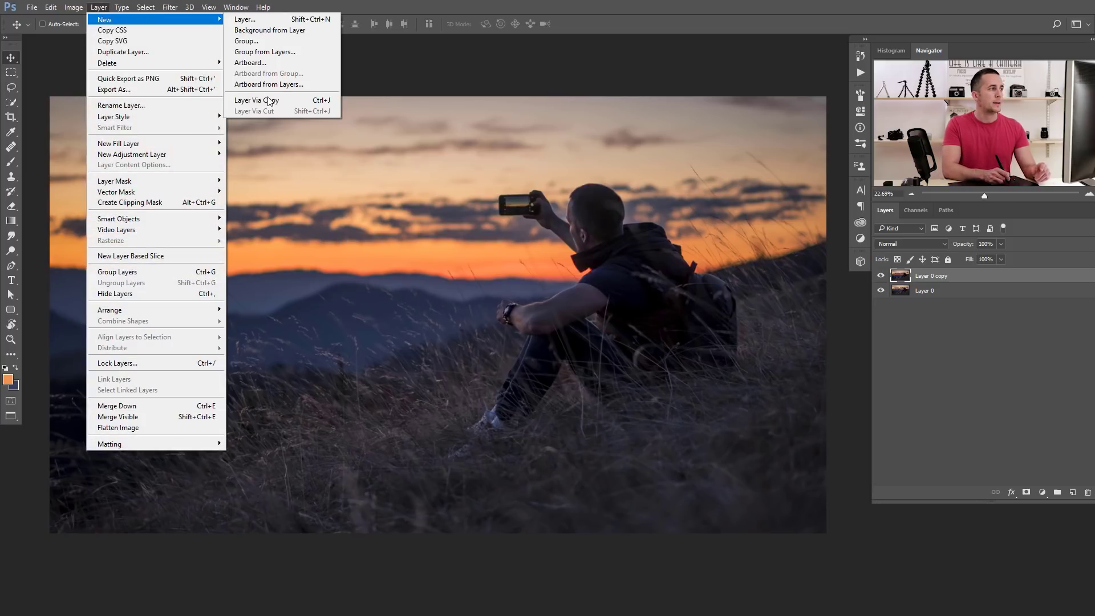
{"action": "left_click", "coordinate": [612, 134]}
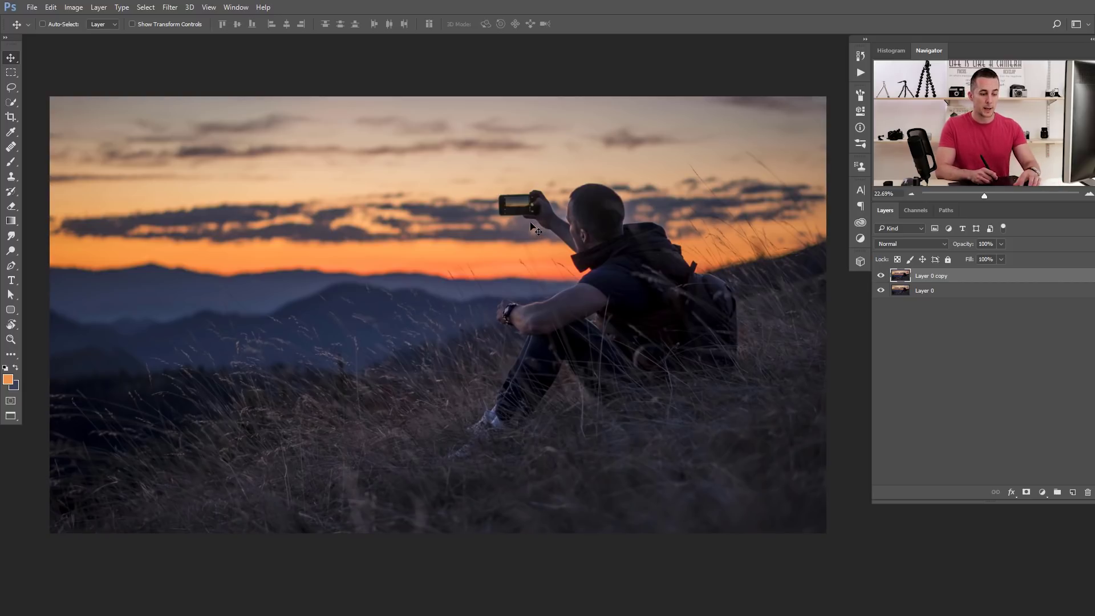
Select a roughly circular area around the phone and hand with the Lasso tool.
{"action": "key", "text": "l"}
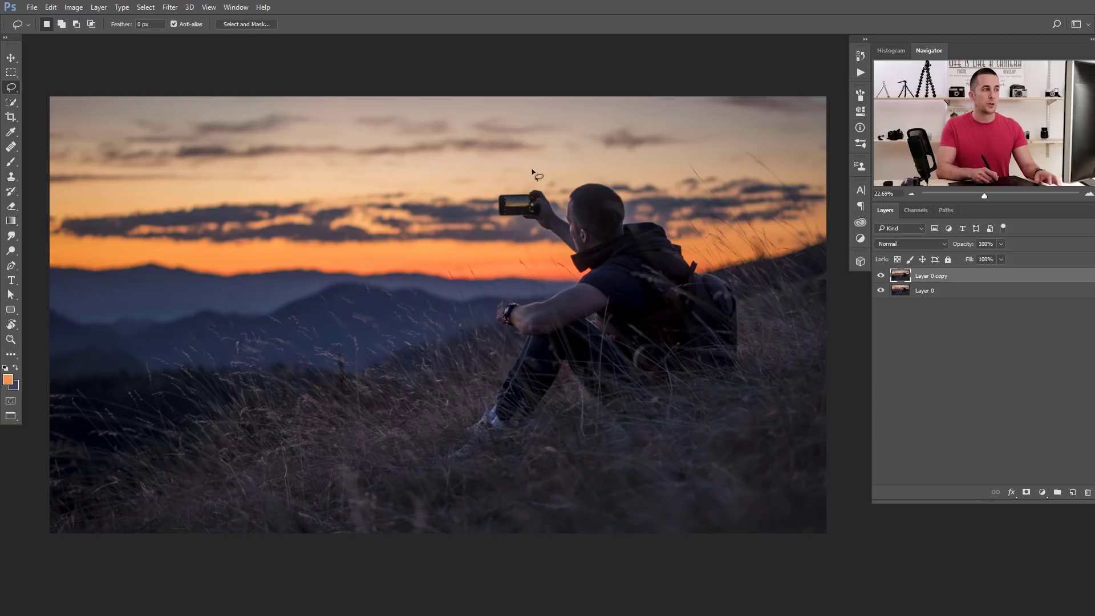
{"action": "mouse_move", "coordinate": [508, 164]}
{"action": "left_mouse_down"}
{"action": "mouse_move", "coordinate": [470, 209]}
{"action": "mouse_move", "coordinate": [568, 216]}
{"action": "mouse_move", "coordinate": [505, 157]}
{"action": "left_mouse_up"}
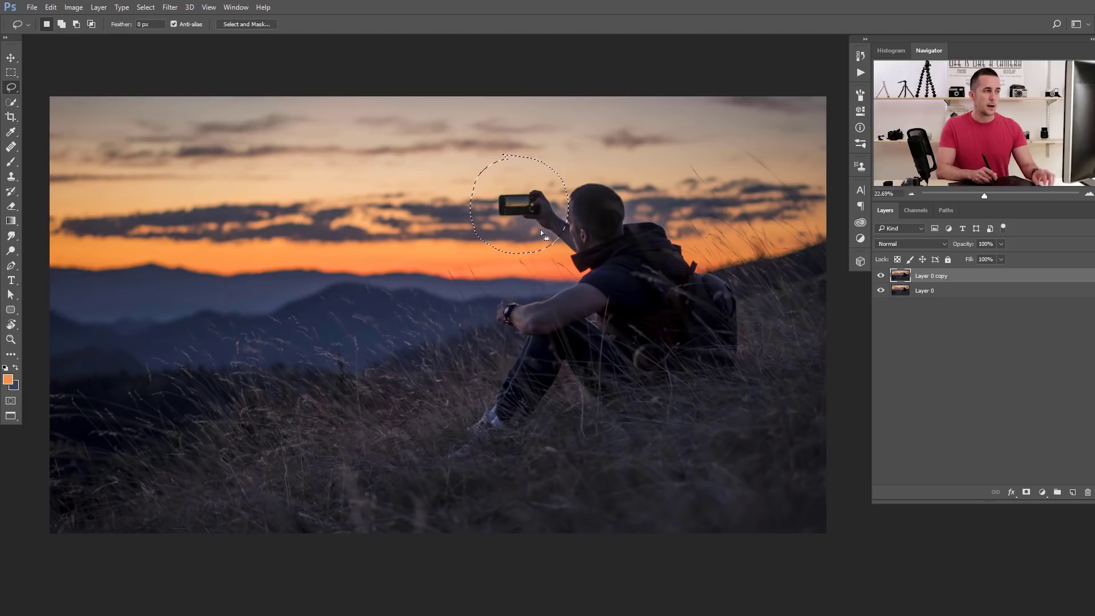
Try copying the selected phone area to a new layer and moving it left, and restore the selection.
{"action": "key", "text": "ctrl+j"}
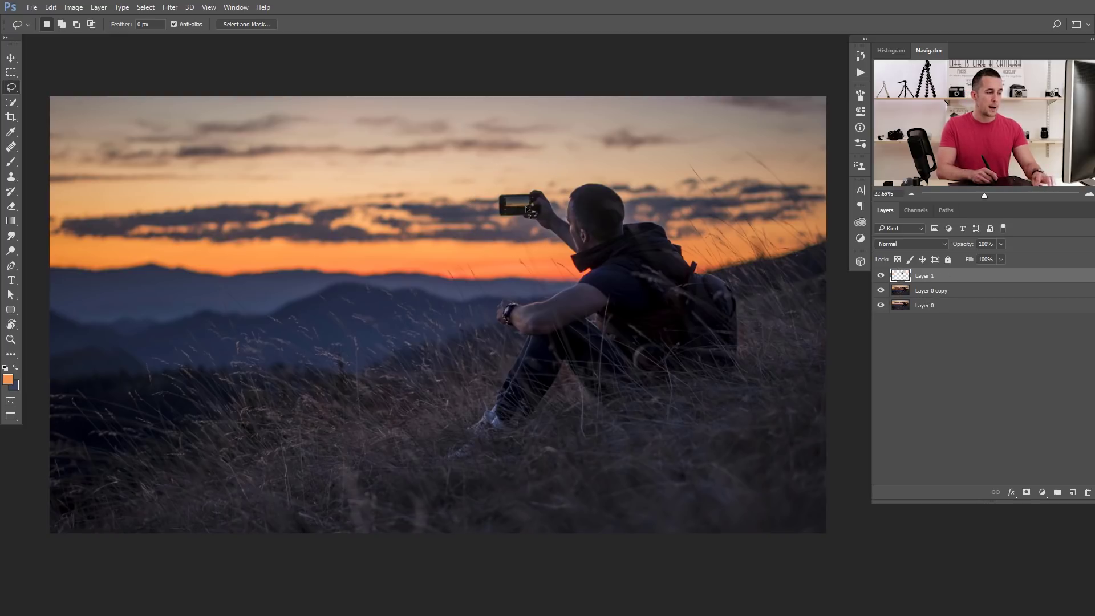
{"action": "key", "text": "v"}
{"action": "mouse_move", "coordinate": [524, 220]}
{"action": "left_mouse_down"}
{"action": "mouse_move", "coordinate": [393, 233]}
{"action": "mouse_move", "coordinate": [473, 207]}
{"action": "mouse_move", "coordinate": [452, 258]}
{"action": "mouse_move", "coordinate": [409, 209]}
{"action": "left_mouse_up"}
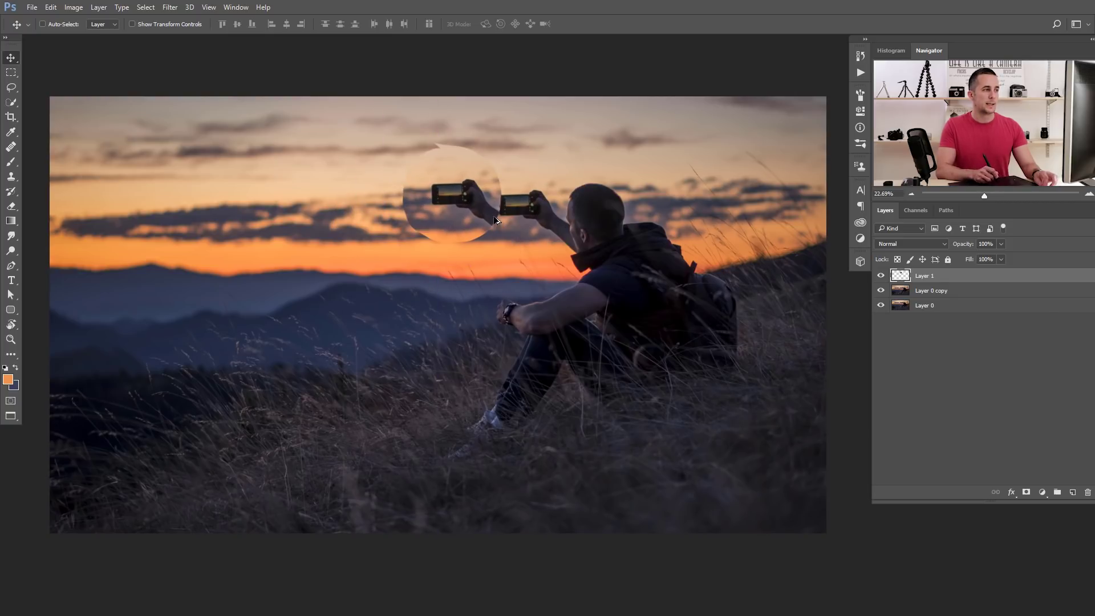
{"action": "key", "text": "ctrl+alt+z"}
{"action": "key", "text": "ctrl+alt+z"}
{"action": "key", "text": "ctrl+alt+z"}
{"action": "key", "text": "ctrl+alt+z"}
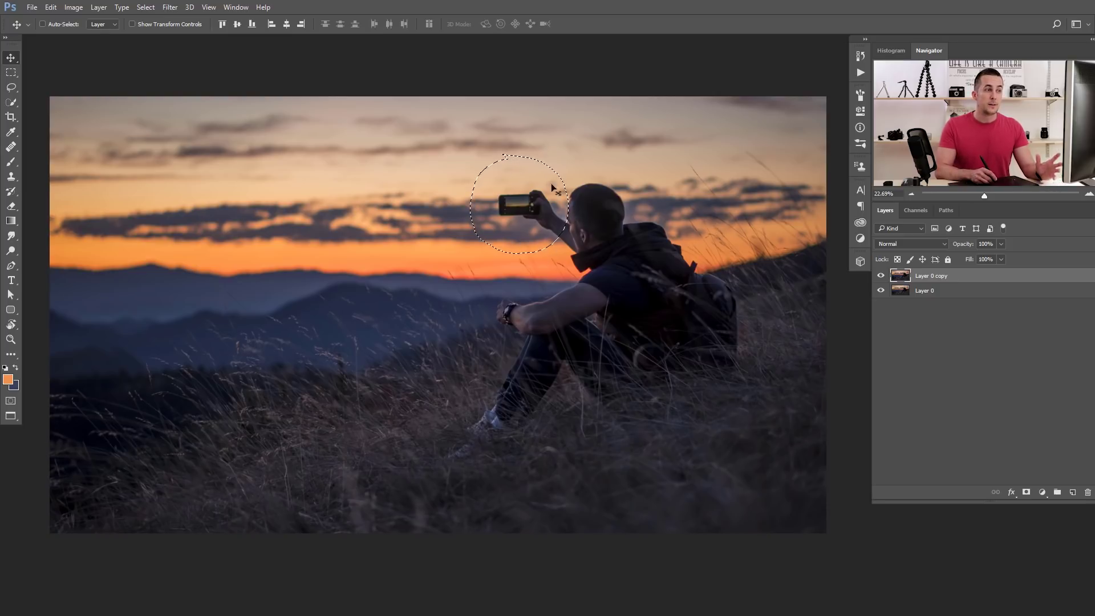
Hide the original photo layer, Layer 0.
{"action": "left_click", "coordinate": [881, 291]}
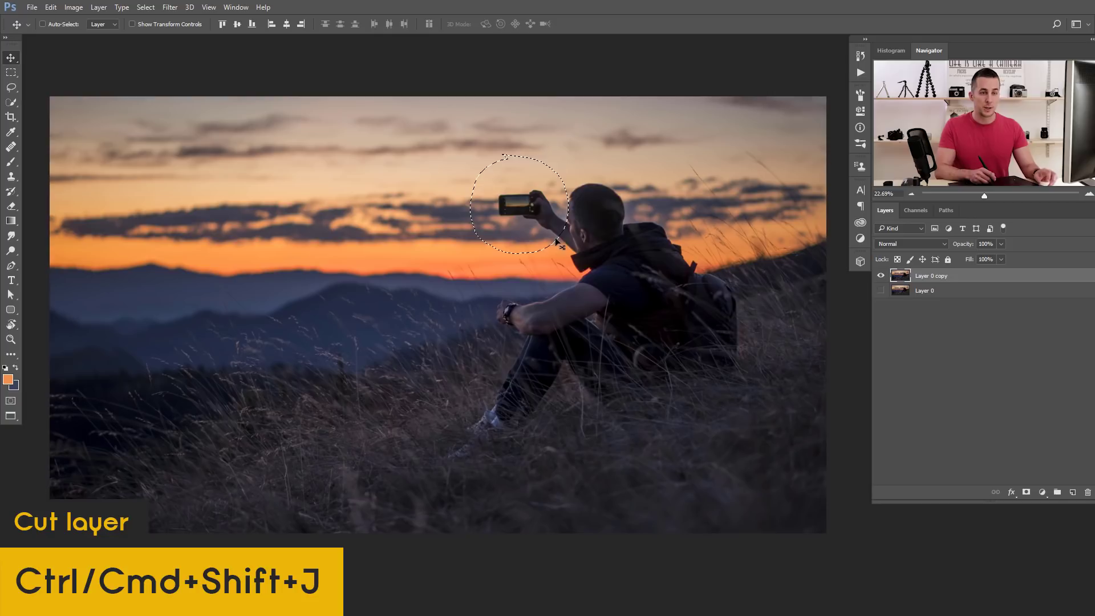
Try cutting the selected phone area to a new layer and shifting it slightly, and undo both changes.
{"action": "key", "text": "ctrl+shift+j"}
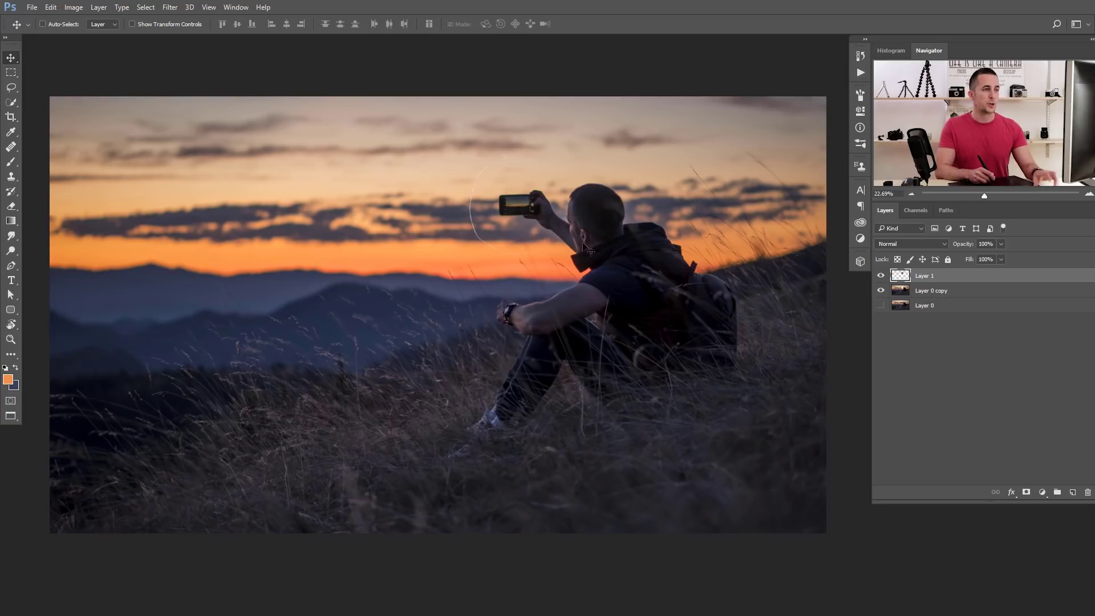
{"action": "mouse_move", "coordinate": [511, 214]}
{"action": "left_mouse_down"}
{"action": "mouse_move", "coordinate": [383, 222]}
{"action": "mouse_move", "coordinate": [439, 174]}
{"action": "mouse_move", "coordinate": [475, 254]}
{"action": "mouse_move", "coordinate": [491, 221]}
{"action": "mouse_move", "coordinate": [393, 245]}
{"action": "mouse_move", "coordinate": [502, 217]}
{"action": "mouse_move", "coordinate": [521, 228]}
{"action": "left_mouse_up"}
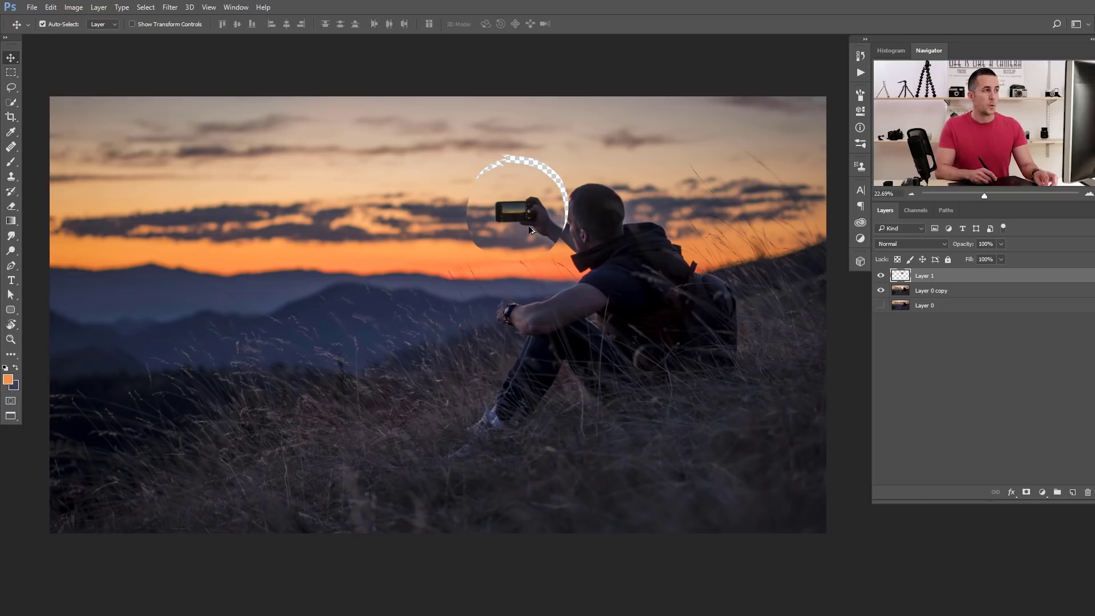
{"action": "key", "text": "ctrl+alt+z"}
{"action": "key", "text": "ctrl+alt+z"}
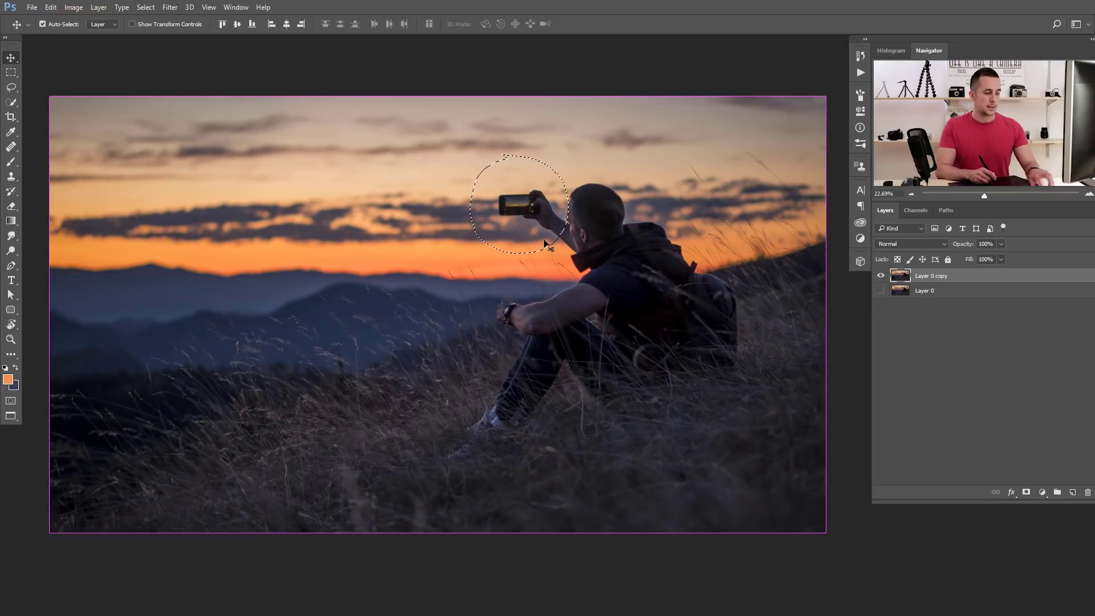
Copy the selected phone area to a new layer and move it up and to the left of the original phone.
{"action": "key", "text": "ctrl+j"}
{"action": "left_click_drag", "start_coordinate": [533, 227], "coordinate": [480, 188]}
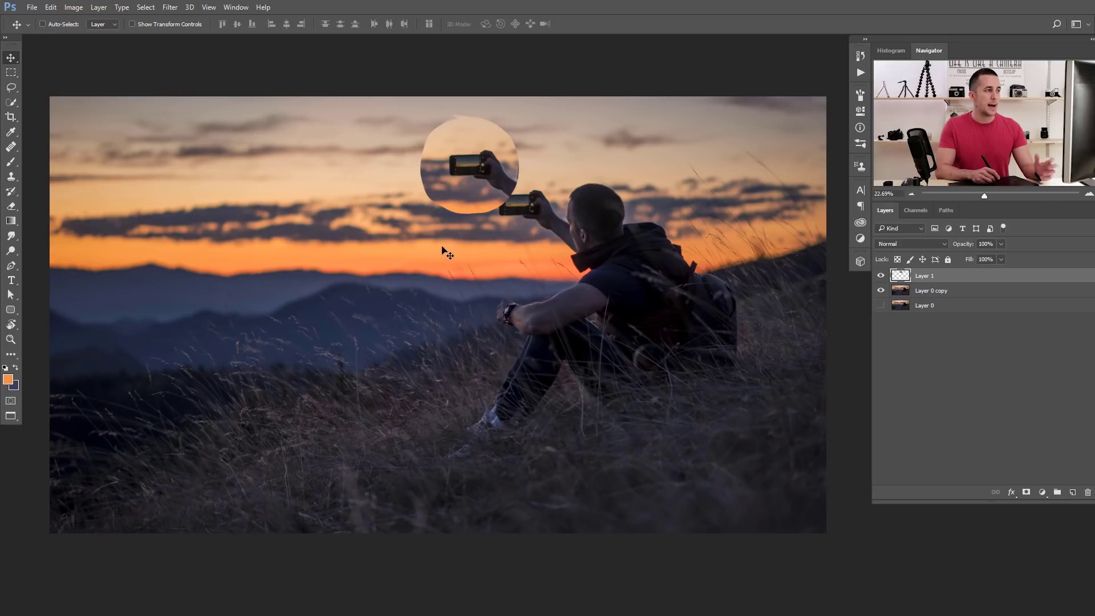
Set the Brush tool's hardness to 100% and undo a test dab.
{"action": "key", "text": "b"}
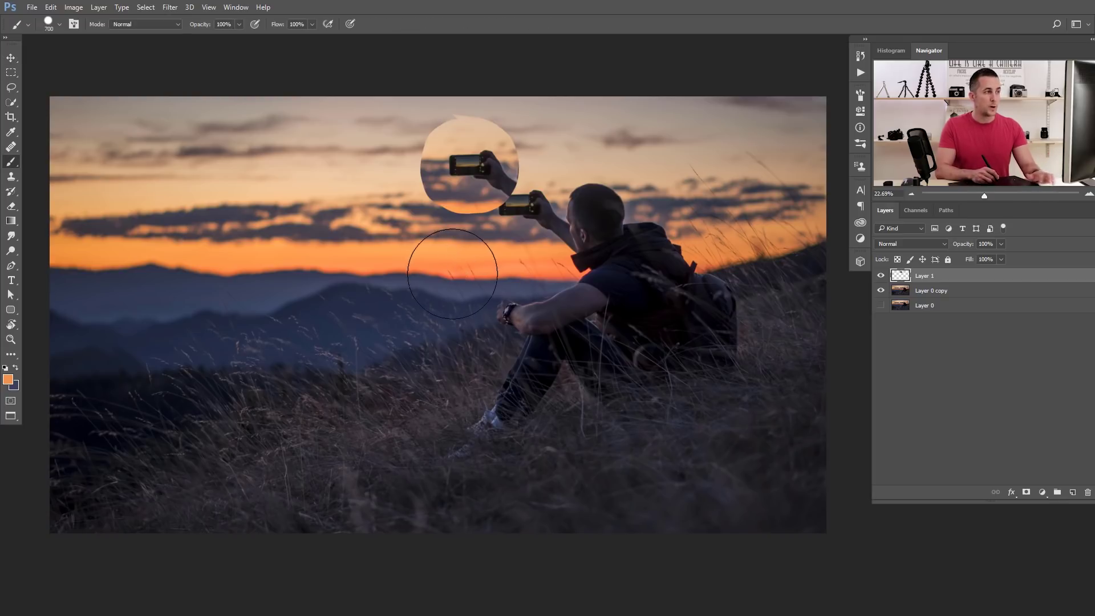
{"action": "right_click", "coordinate": [319, 277]}
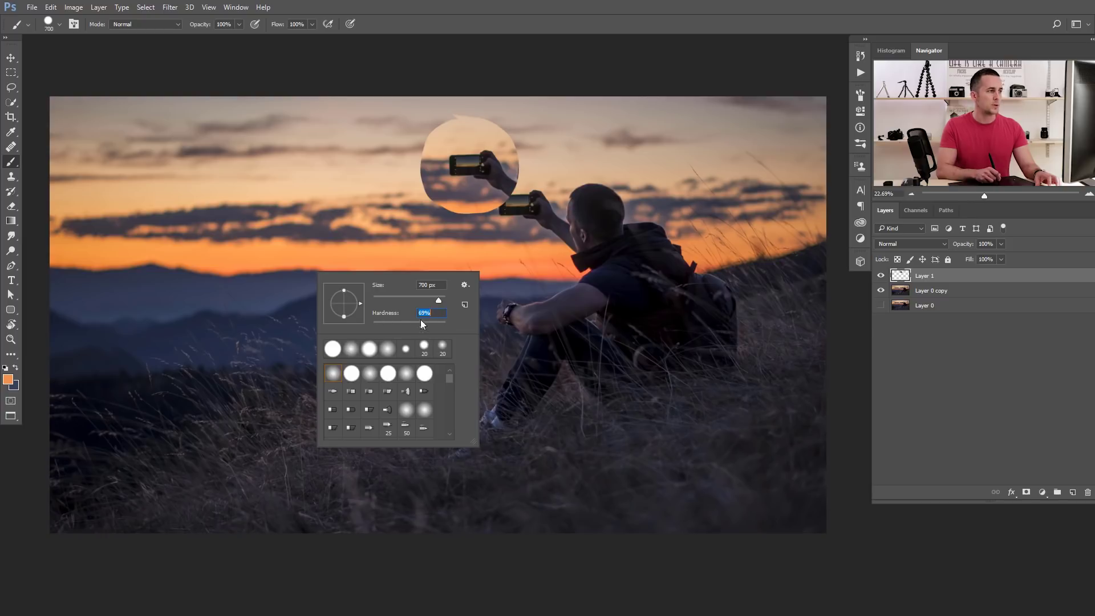
{"action": "mouse_move", "coordinate": [422, 324]}
{"action": "left_mouse_down"}
{"action": "mouse_move", "coordinate": [462, 326]}
{"action": "mouse_move", "coordinate": [446, 326]}
{"action": "left_mouse_up"}
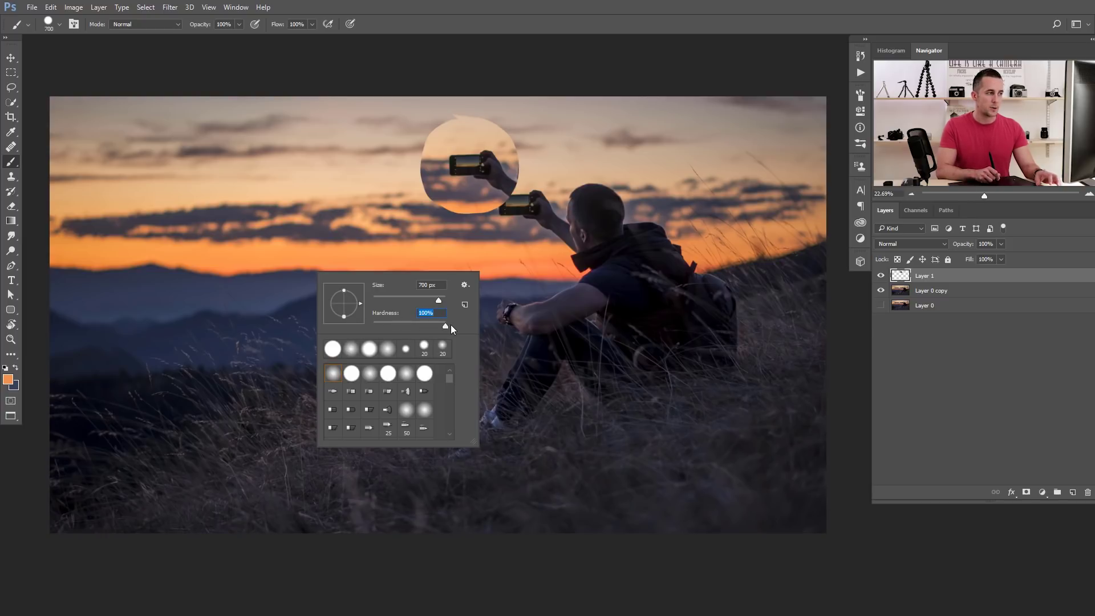
{"action": "key", "text": "Return"}
{"action": "left_click", "coordinate": [269, 213]}
{"action": "key", "text": "ctrl+z"}
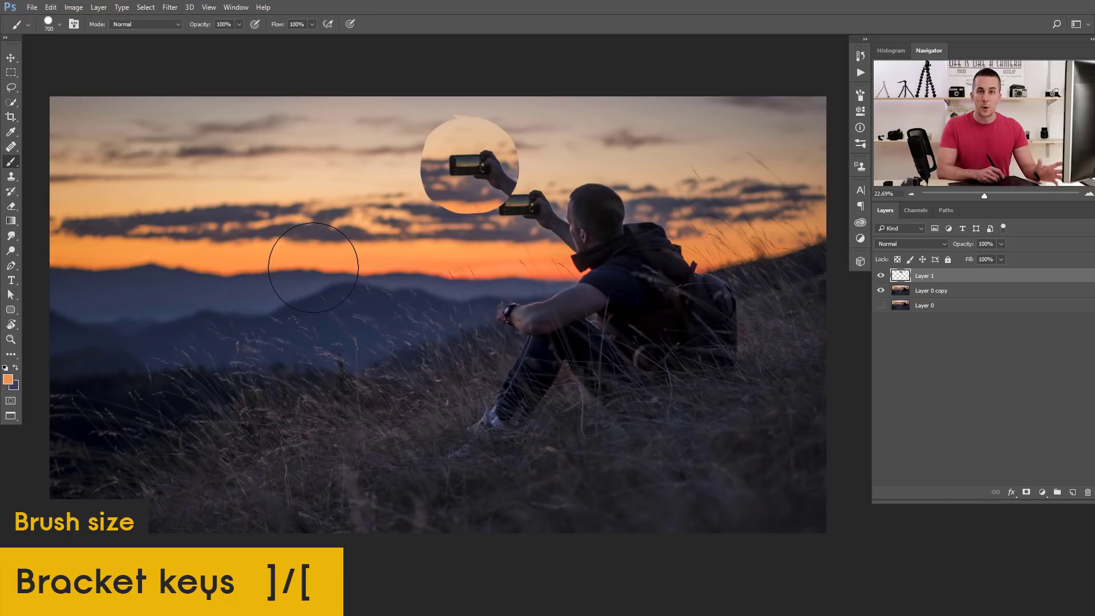
Shrink the brush to 200 px and enlarge it again to 700 px.
{"action": "key", "text": "bracketleft"}
{"action": "key", "text": "bracketleft"}
{"action": "key", "text": "bracketleft"}
{"action": "key", "text": "bracketleft"}
{"action": "key", "text": "bracketleft"}
{"action": "key", "text": "bracketleft"}
{"action": "key", "text": "bracketleft"}
{"action": "key", "text": "bracketleft"}
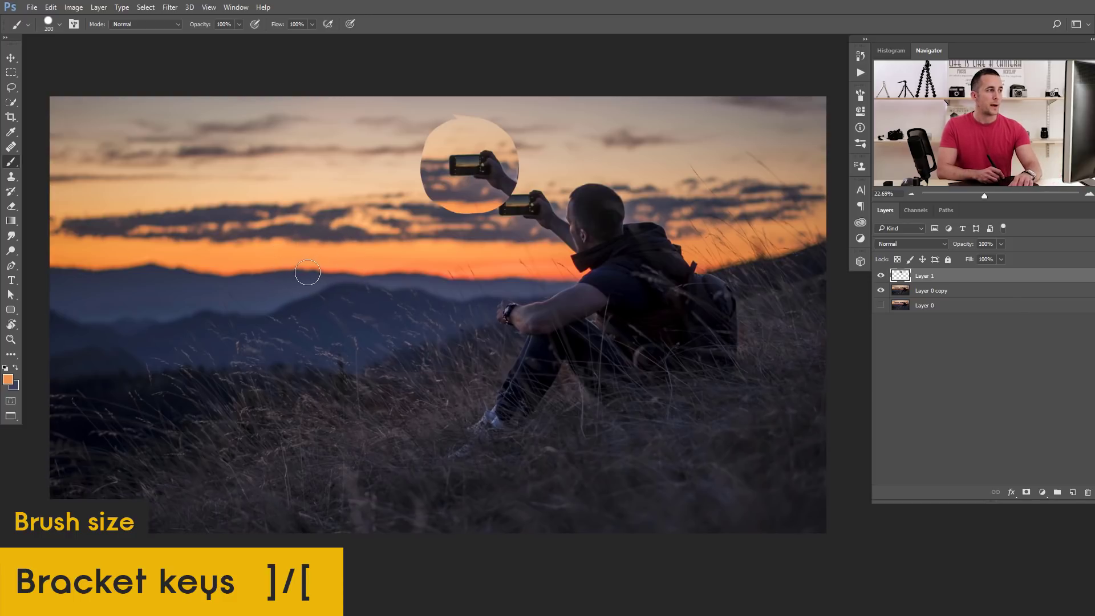
{"action": "key", "text": "bracketright"}
{"action": "key", "text": "bracketright"}
{"action": "key", "text": "bracketright"}
{"action": "key", "text": "bracketright"}
{"action": "key", "text": "bracketright"}
{"action": "key", "text": "bracketright"}
{"action": "key", "text": "bracketright"}
{"action": "key", "text": "bracketright"}
{"action": "key", "text": "bracketright"}
{"action": "key", "text": "bracketright"}
{"action": "key", "text": "bracketright"}
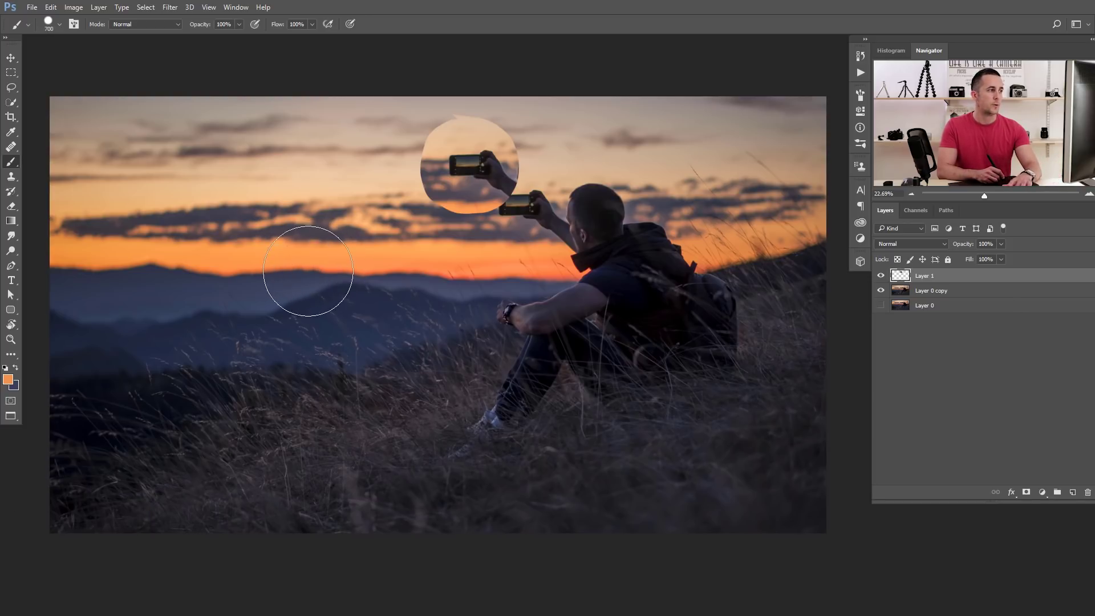
{"action": "key", "text": "bracketleft"}
{"action": "key", "text": "bracketleft"}
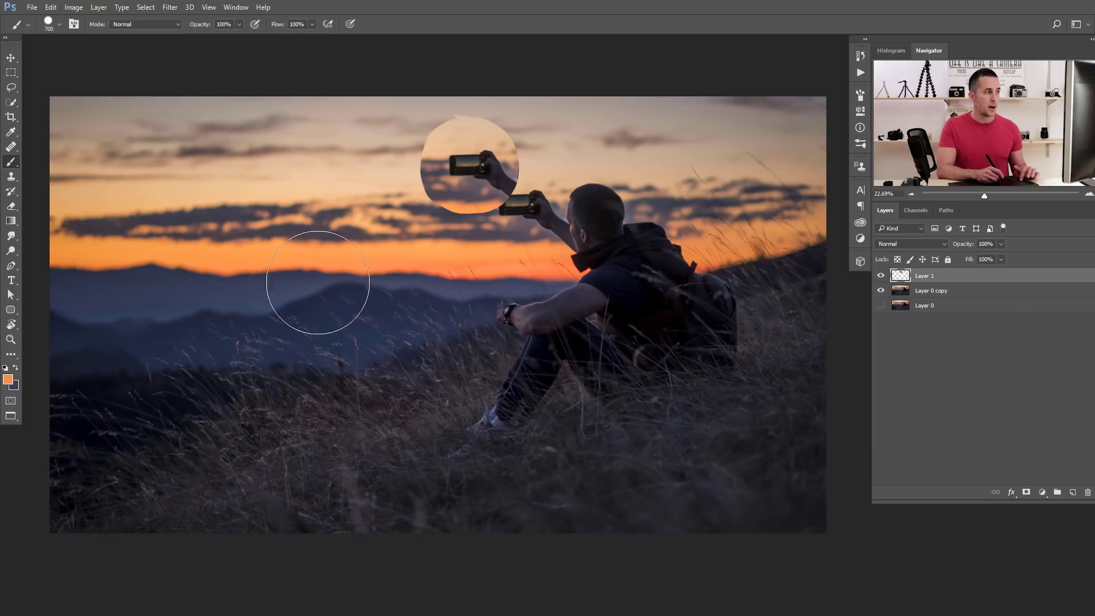
Set the brush size to 800 px.
{"action": "key", "text": "bracketleft"}
{"action": "key", "text": "bracketleft"}
{"action": "key", "text": "bracketleft"}
{"action": "key", "text": "bracketleft"}
{"action": "key", "text": "bracketleft"}
{"action": "key", "text": "bracketleft"}
{"action": "key", "text": "bracketleft"}
{"action": "key", "text": "bracketleft"}
{"action": "key", "text": "bracketleft"}
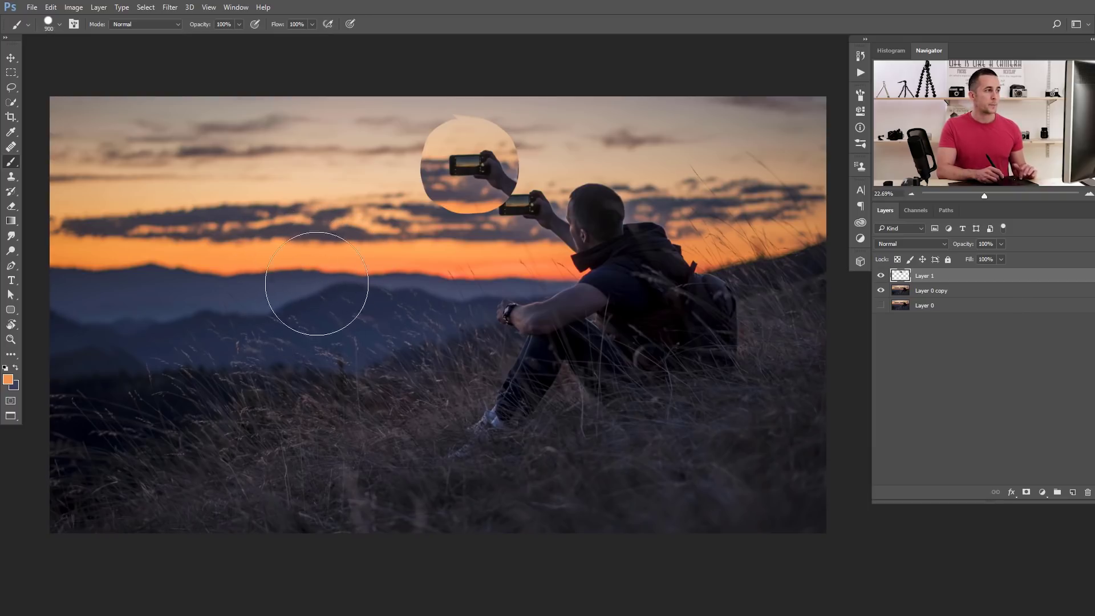
{"action": "key", "text": "bracketright"}
{"action": "key", "text": "bracketright"}
{"action": "key", "text": "bracketright"}
{"action": "key", "text": "bracketright"}
{"action": "key", "text": "bracketright"}
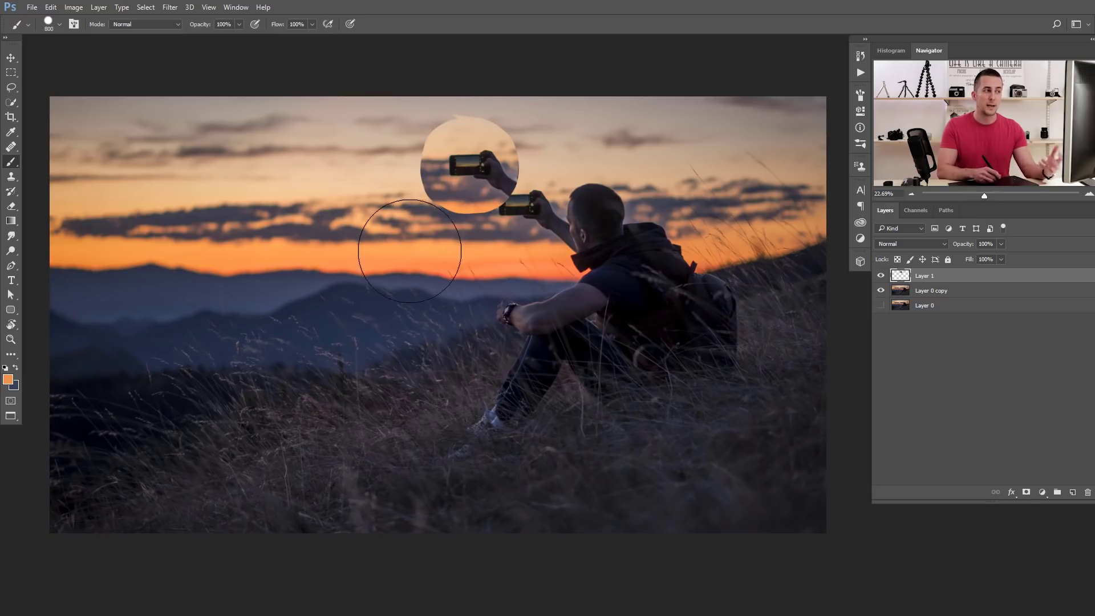
Add a new layer and paint a round orange spot on it over the mountains left of the man.
{"action": "left_click", "coordinate": [1073, 490]}
{"action": "left_click", "coordinate": [245, 291]}
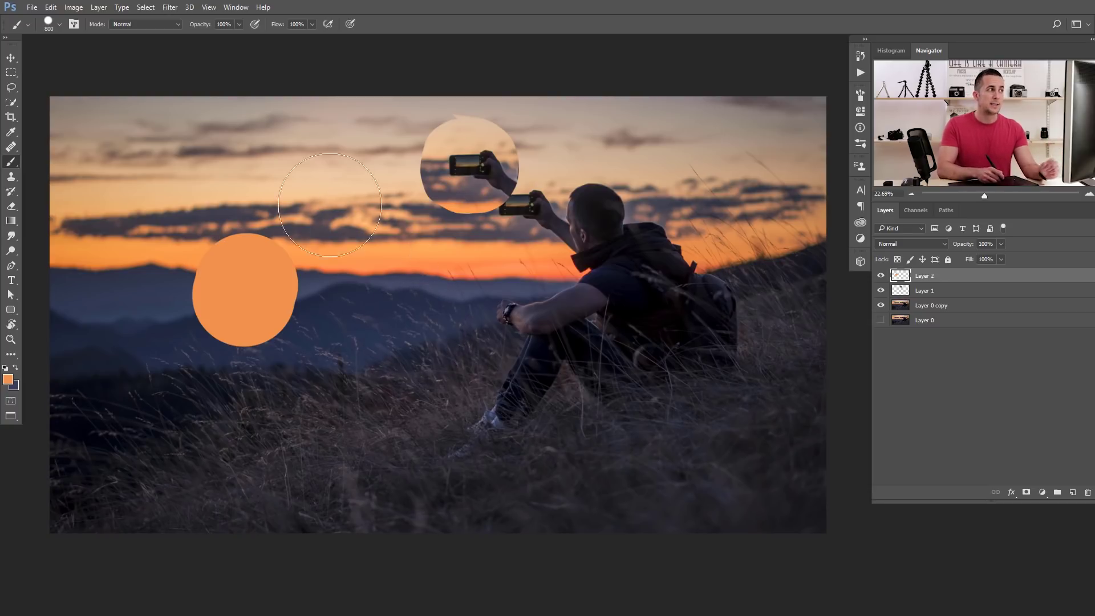
{"action": "left_click", "coordinate": [145, 8]}
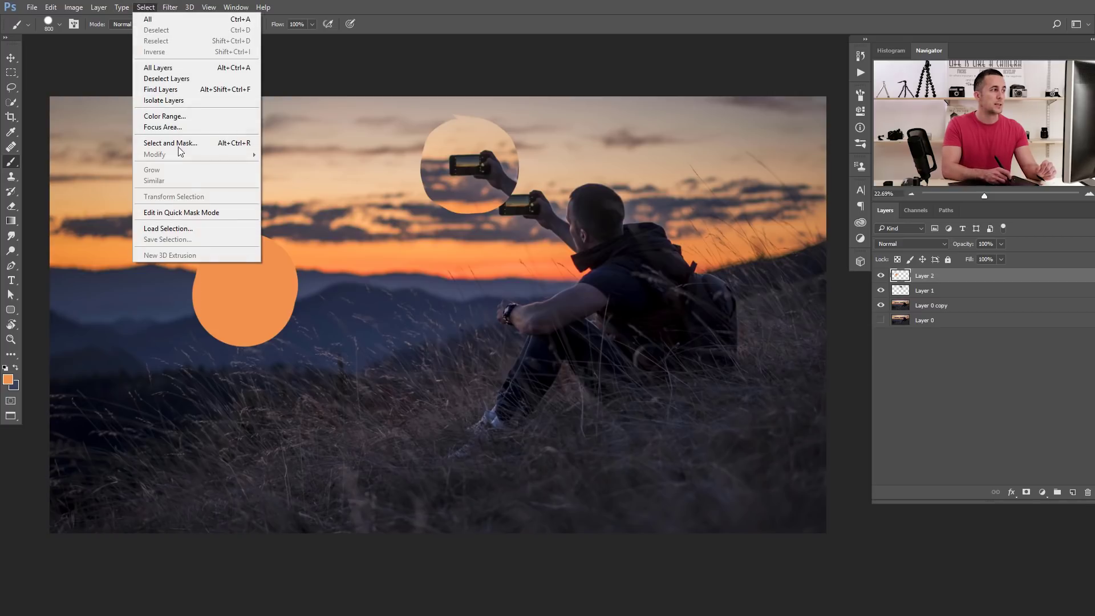
{"action": "left_click", "coordinate": [331, 36]}
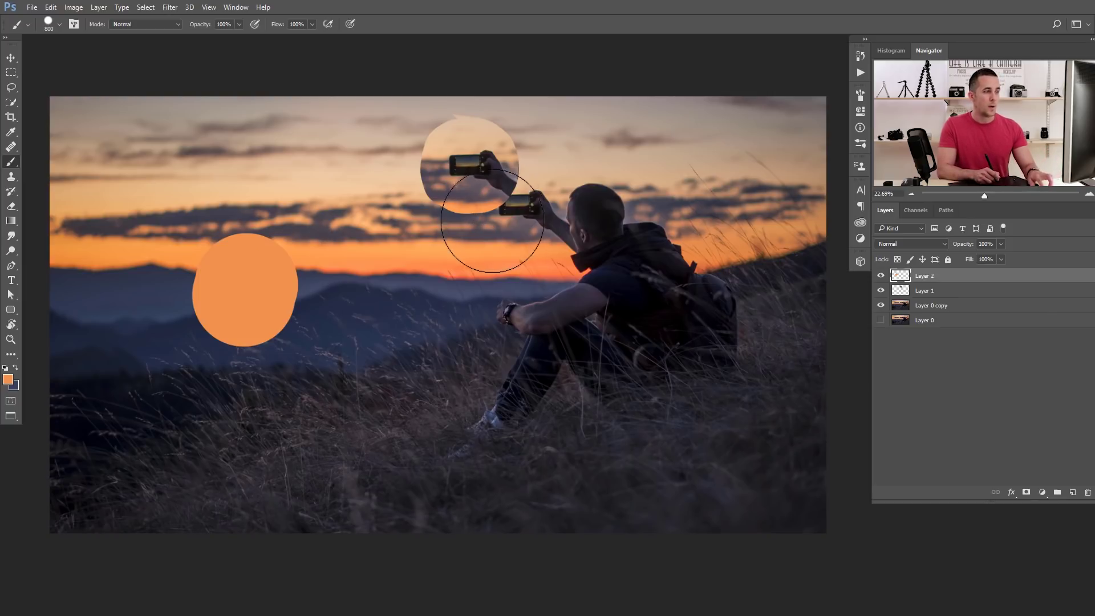
Lasso an oval area of sky just below the phone and deselect it.
{"action": "key", "text": "l"}
{"action": "left_click_drag", "start_coordinate": [474, 279], "coordinate": [477, 277]}
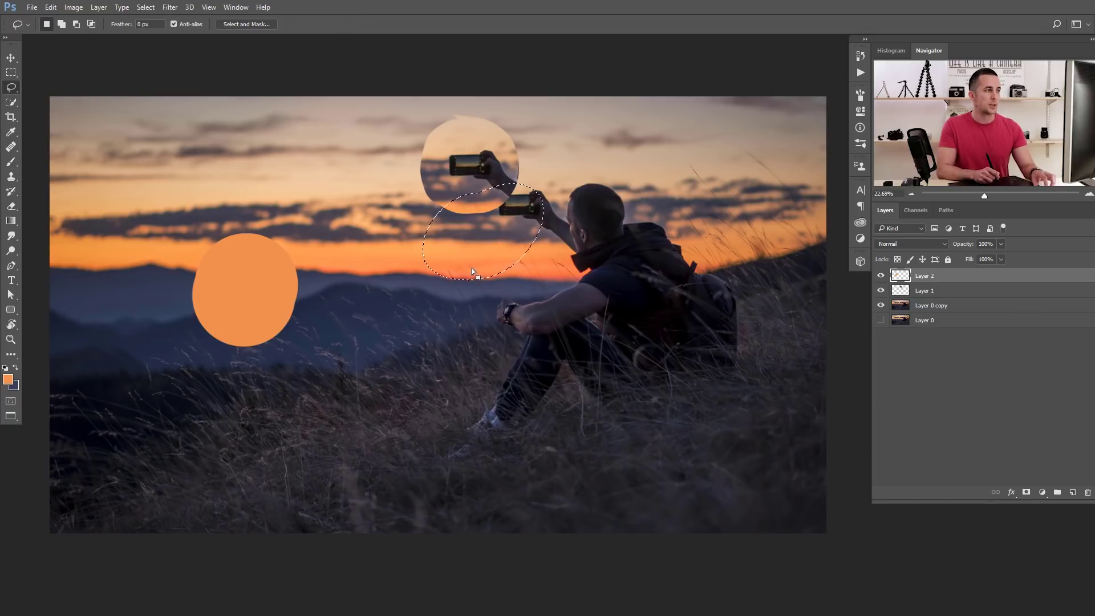
{"action": "key", "text": "ctrl+d"}
Try an orange brush stroke on another new layer and delete that layer.
{"action": "left_click", "coordinate": [1072, 492]}
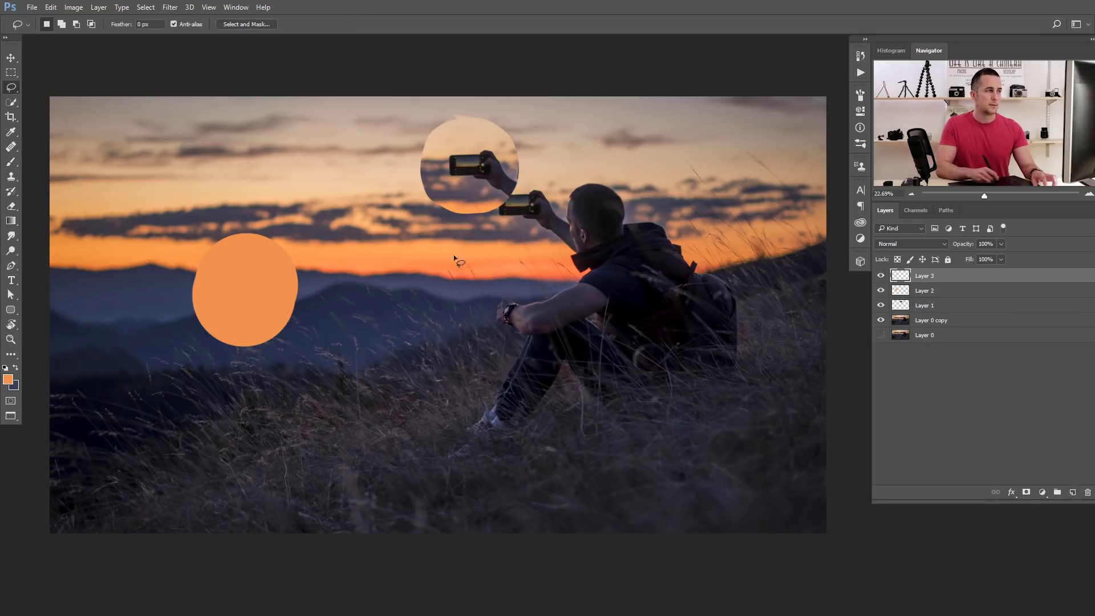
{"action": "key", "text": "b"}
{"action": "mouse_move", "coordinate": [391, 286]}
{"action": "left_mouse_down"}
{"action": "mouse_move", "coordinate": [422, 352]}
{"action": "mouse_move", "coordinate": [342, 313]}
{"action": "left_mouse_up"}
{"action": "key", "text": "ctrl+z"}
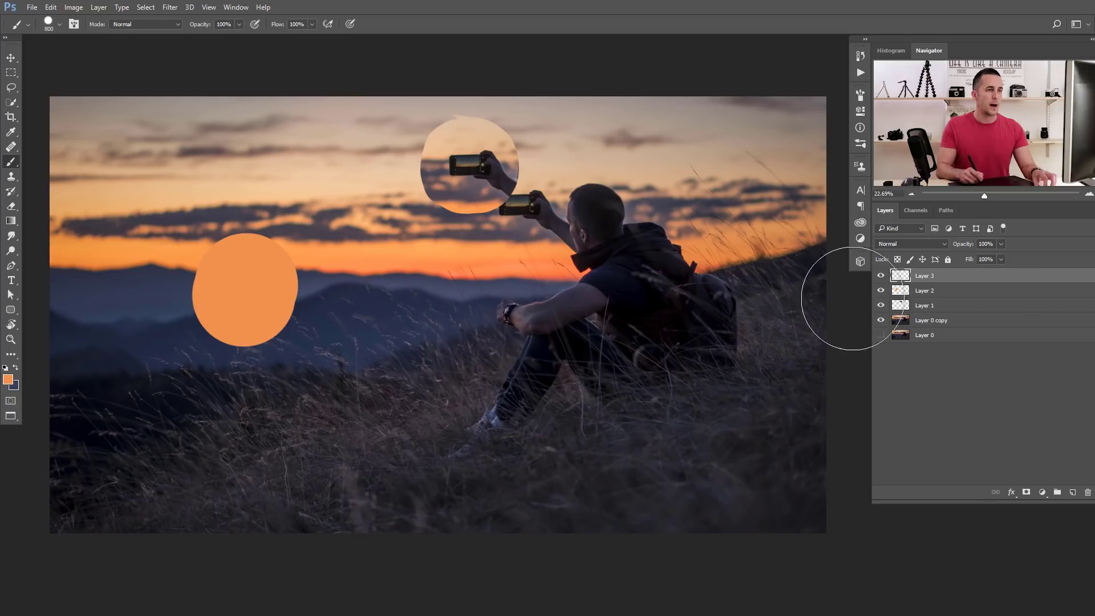
{"action": "key", "text": "Delete"}
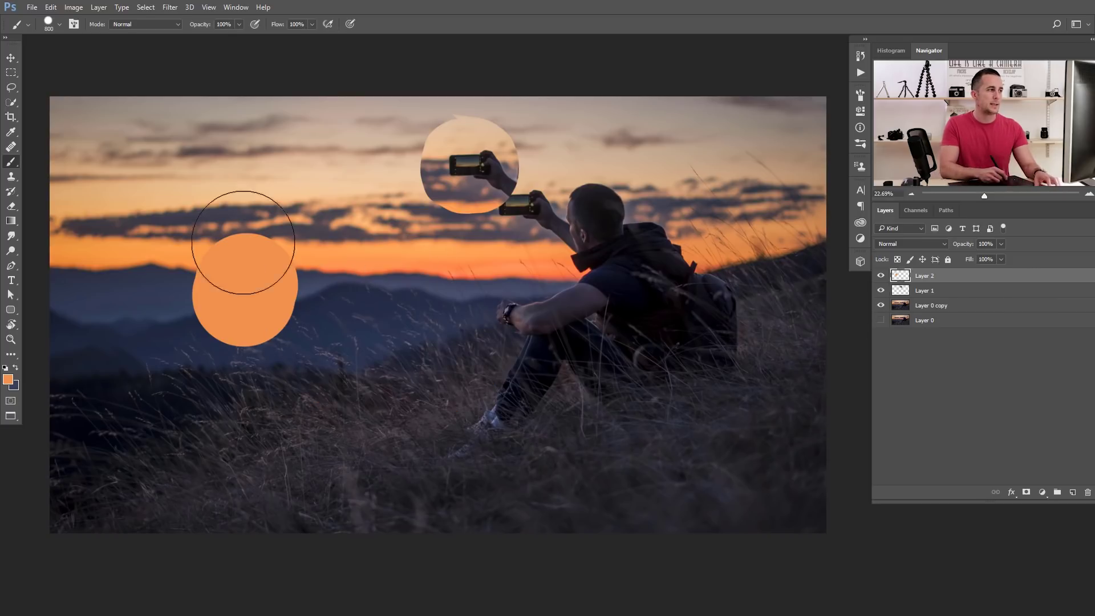
Extend the orange spot on Layer 2 with a freehand stroke up into the sky and back down.
{"action": "left_click_drag", "start_coordinate": [242, 244], "coordinate": [254, 311]}
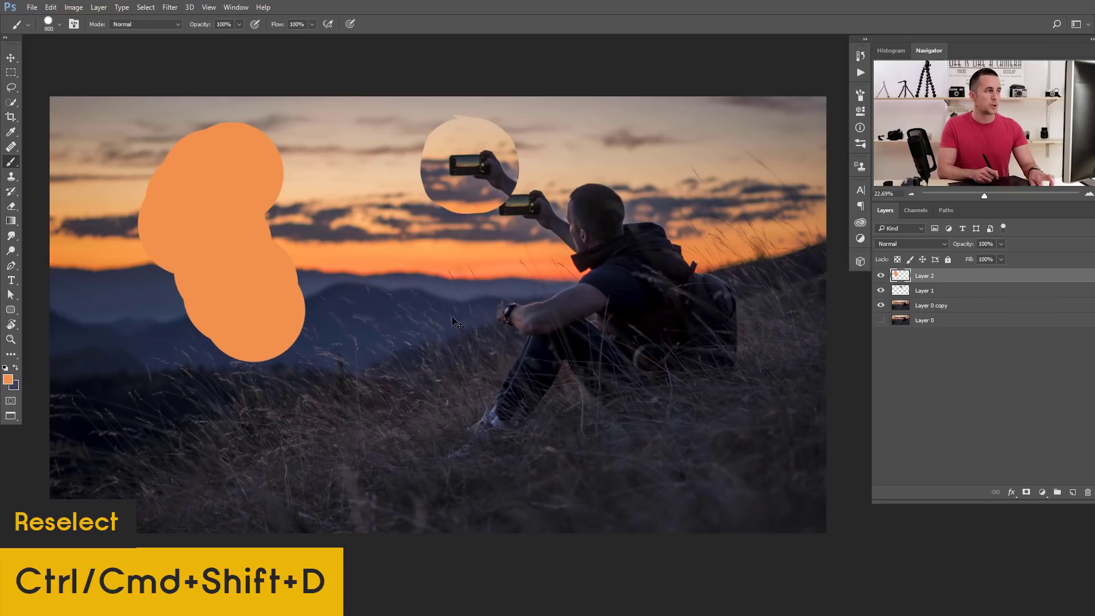
Reselect the previous lasso selection below the phone and deselect it again.
{"action": "key", "text": "ctrl+shift+d"}
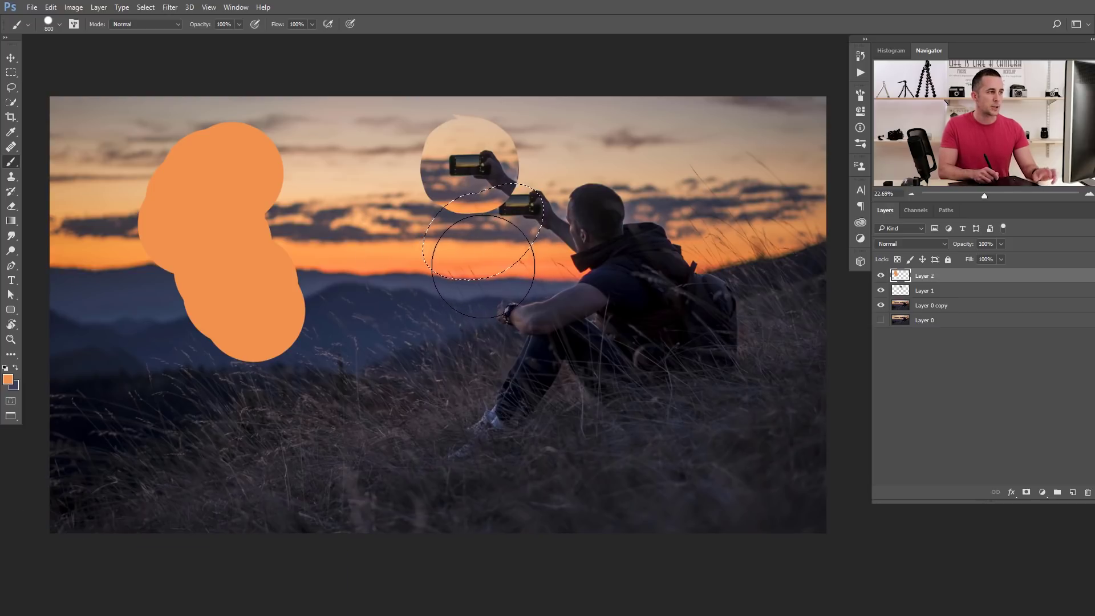
{"action": "key", "text": "ctrl+d"}
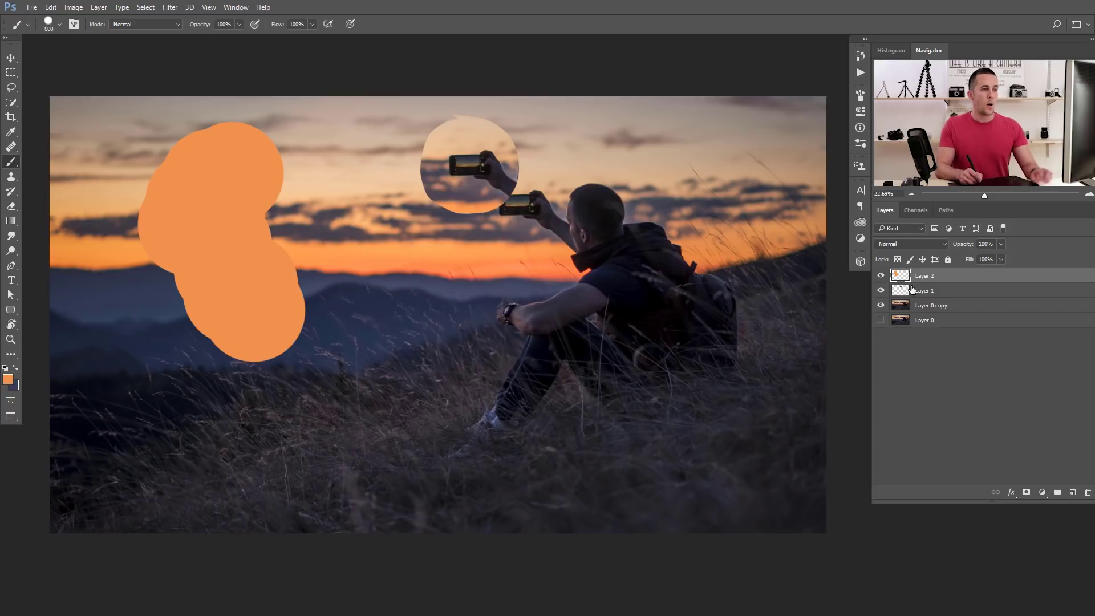
Delete the orange-painted Layer 2.
{"action": "key", "text": "Delete"}
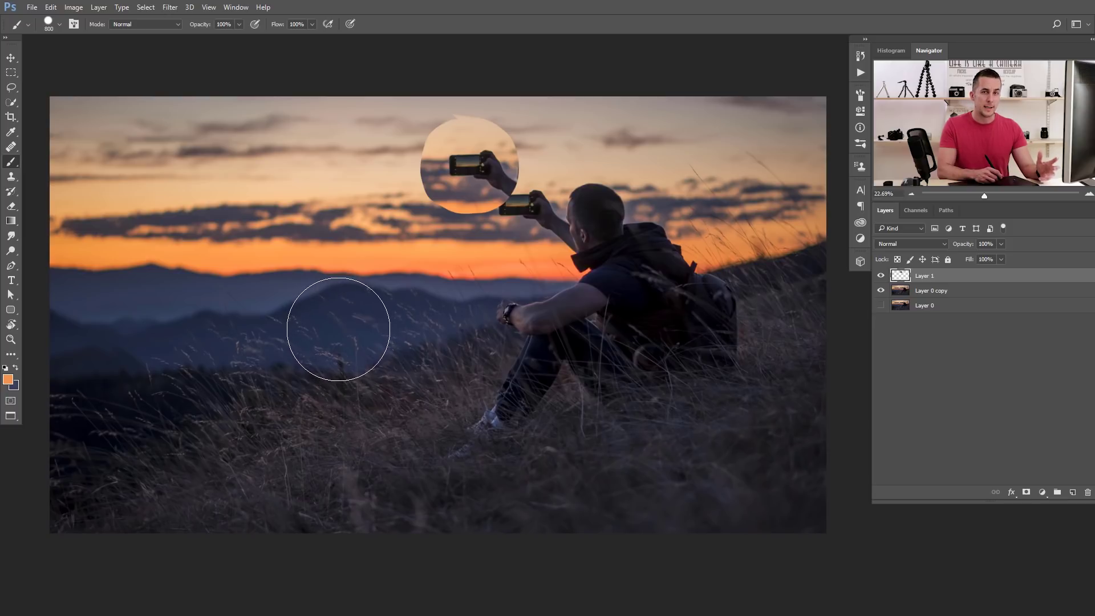
Add a new layer, try filling it alternately with the orange foreground and dark blue background colours, and delete it.
{"action": "left_click", "coordinate": [1072, 493]}
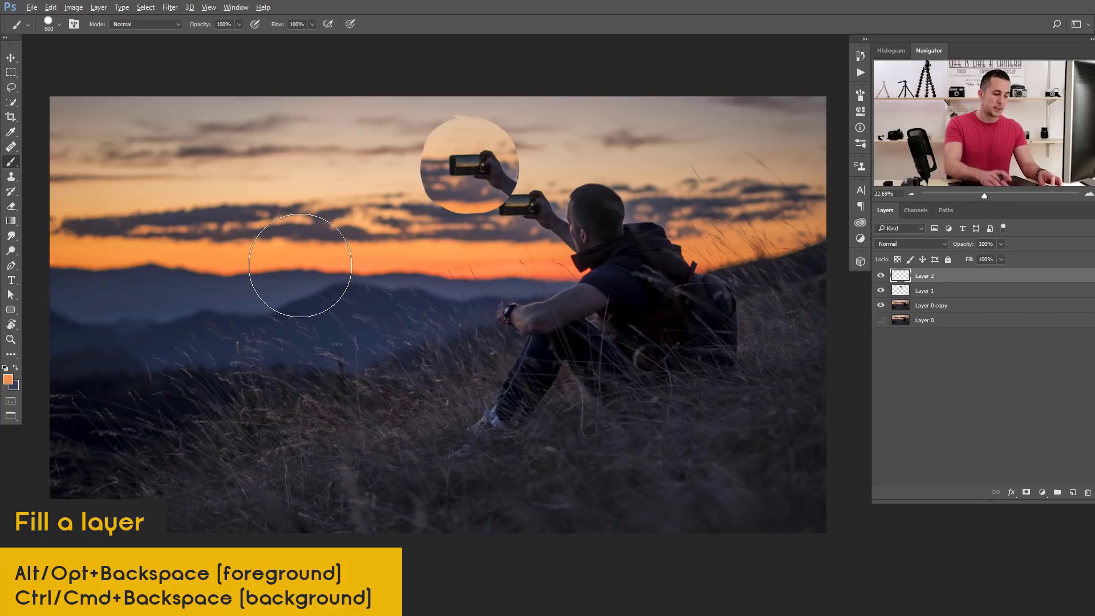
{"action": "key", "text": "alt+BackSpace"}
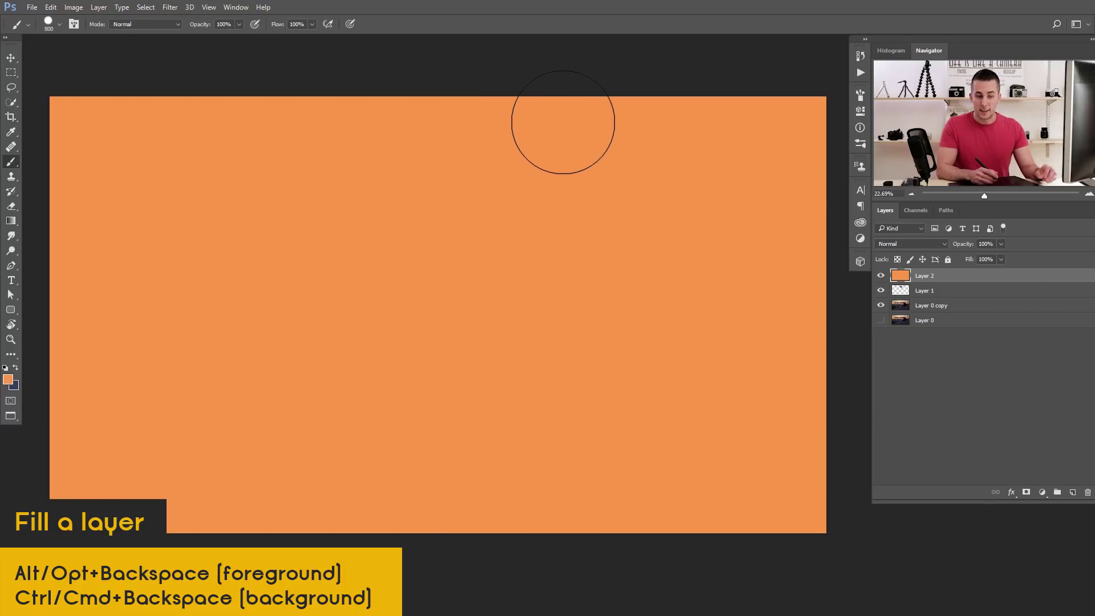
{"action": "key", "text": "ctrl+BackSpace"}
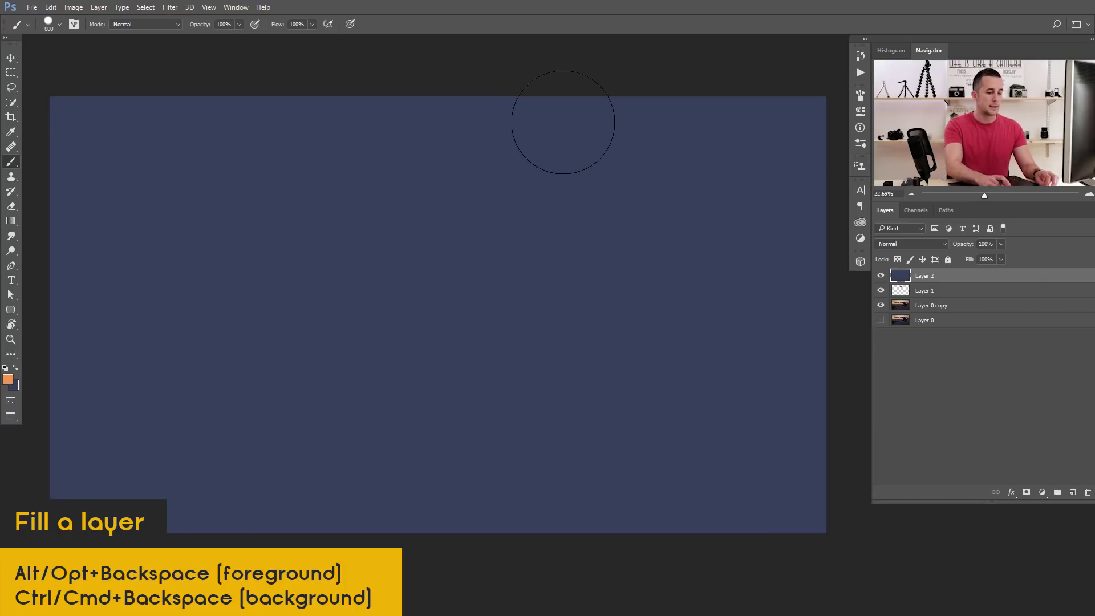
{"action": "key", "text": "alt+BackSpace"}
{"action": "key", "text": "ctrl+BackSpace"}
{"action": "key", "text": "alt+BackSpace"}
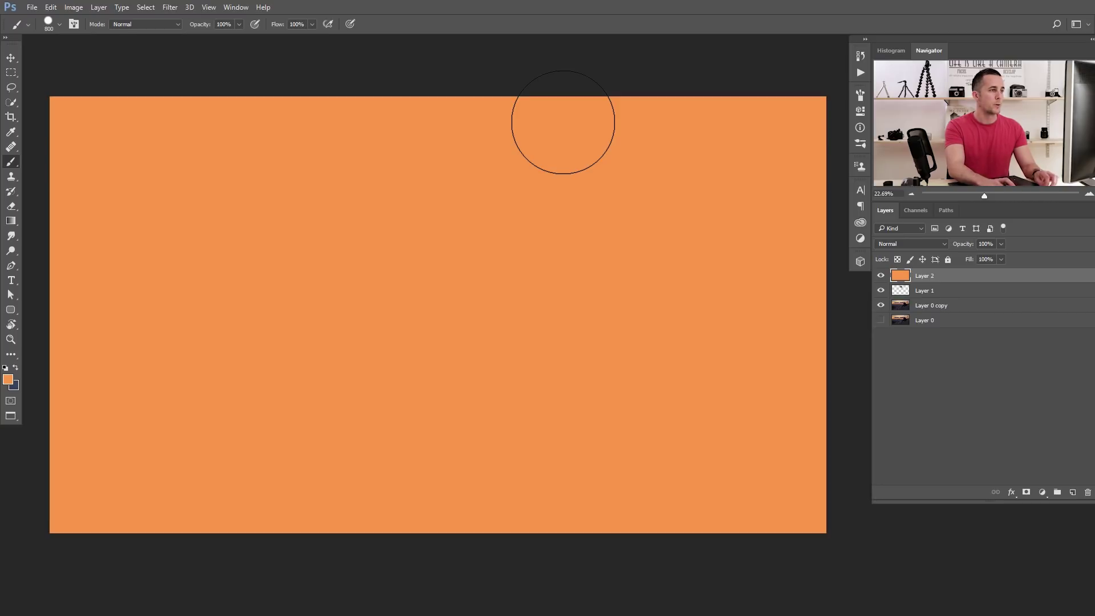
{"action": "key", "text": "ctrl+BackSpace"}
{"action": "key", "text": "Delete"}
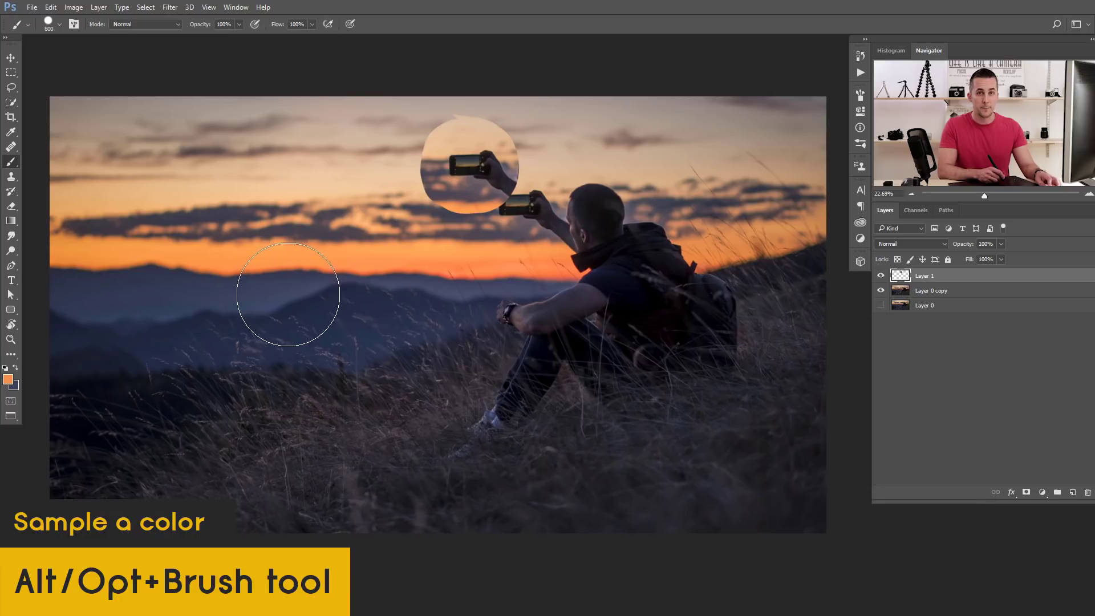
Sample the dark grass and the orange sky as brush colours and swap the foreground and background colours.
{"action": "key", "text": "alt"}
{"action": "left_click_drag", "start_coordinate": [247, 253], "coordinate": [464, 469]}
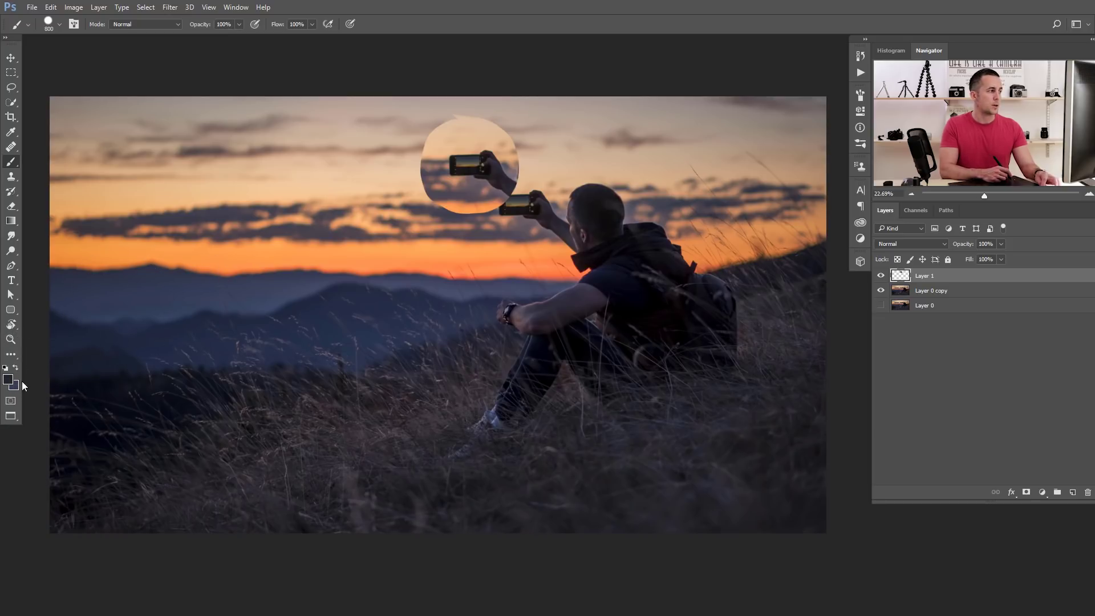
{"action": "left_click", "coordinate": [197, 251], "text": "alt"}
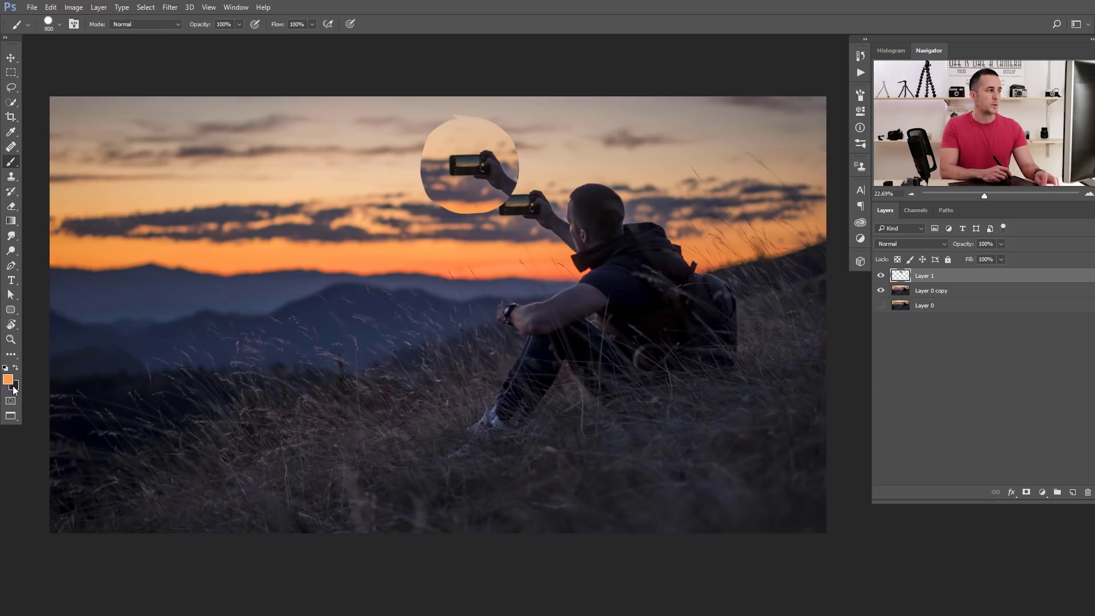
{"action": "key", "text": "x"}
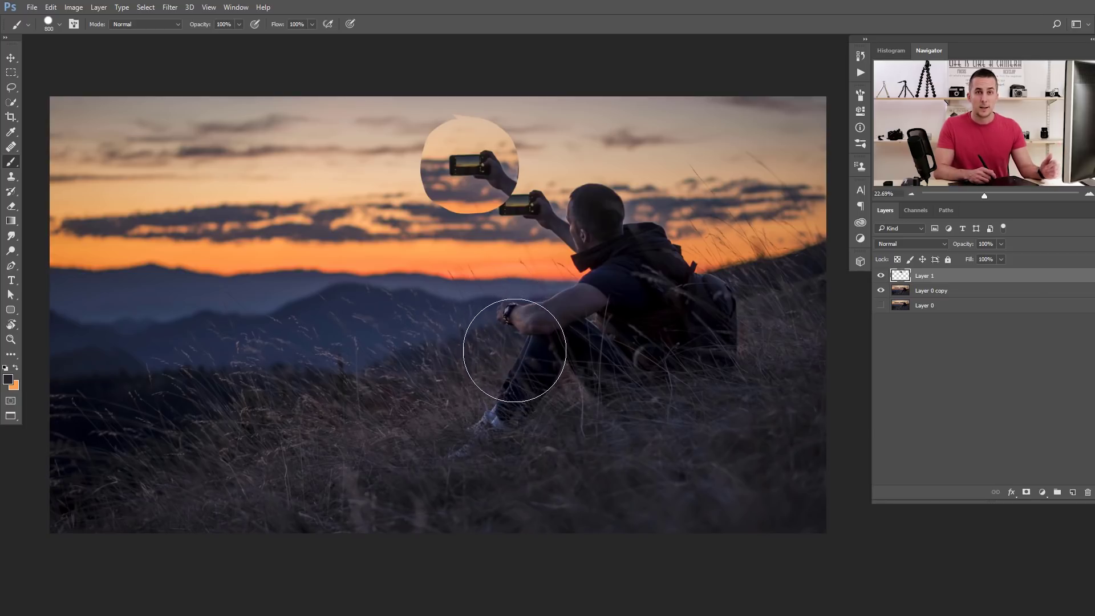
Choose white (ffffff) for the foreground colour in the Color Picker.
{"action": "left_click", "coordinate": [9, 381]}
{"action": "left_click_drag", "start_coordinate": [412, 421], "coordinate": [394, 412]}
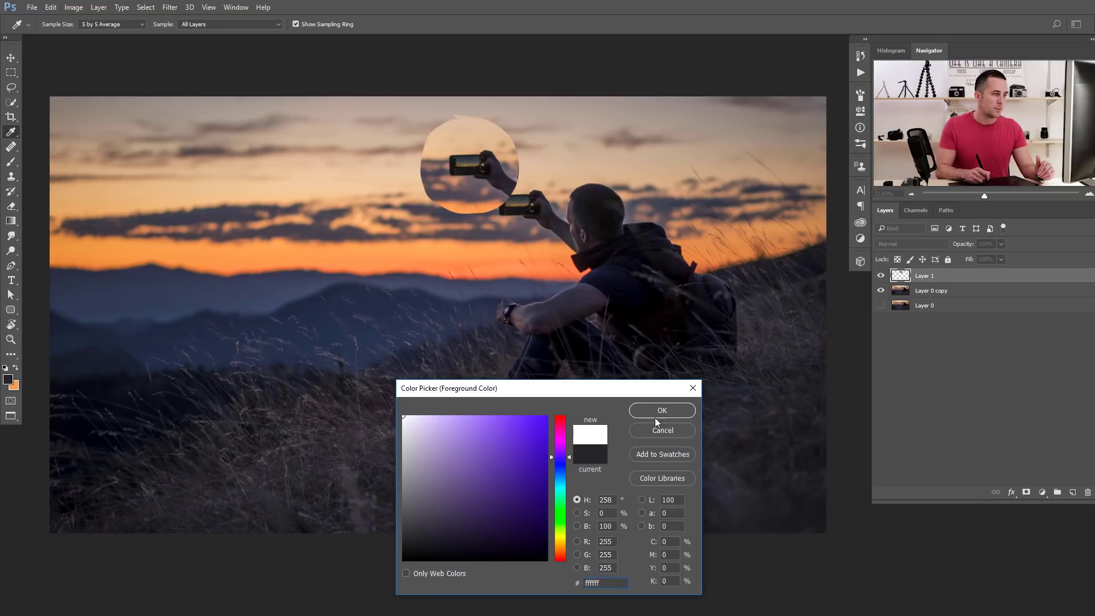
{"action": "left_click", "coordinate": [661, 430]}
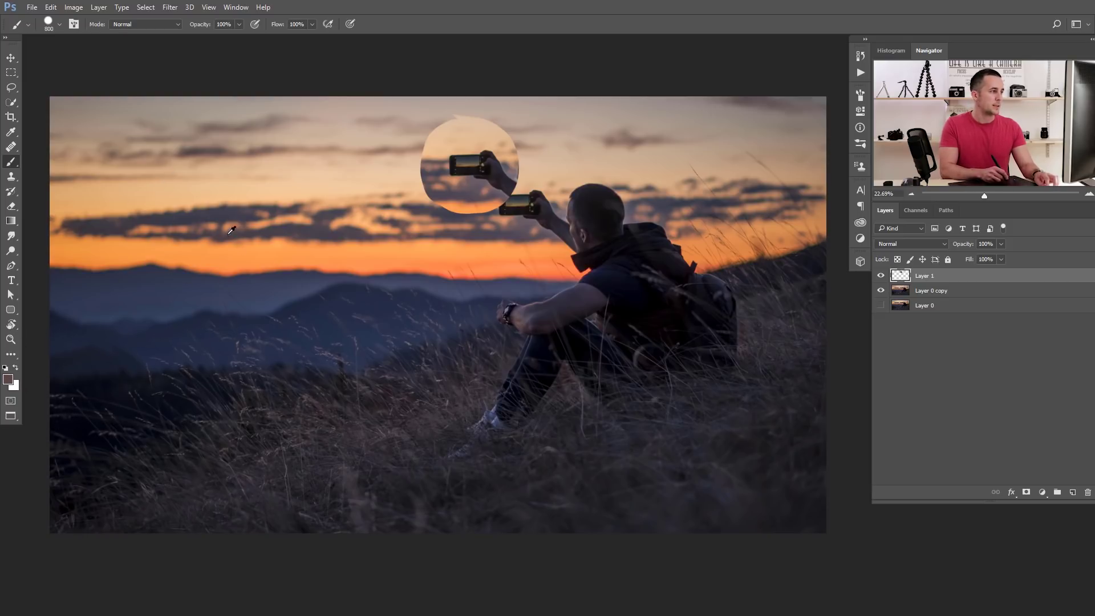
Sample orange from the sky as the foreground colour, and reset both colours to the default black and white.
{"action": "left_click", "coordinate": [267, 255], "text": "alt"}
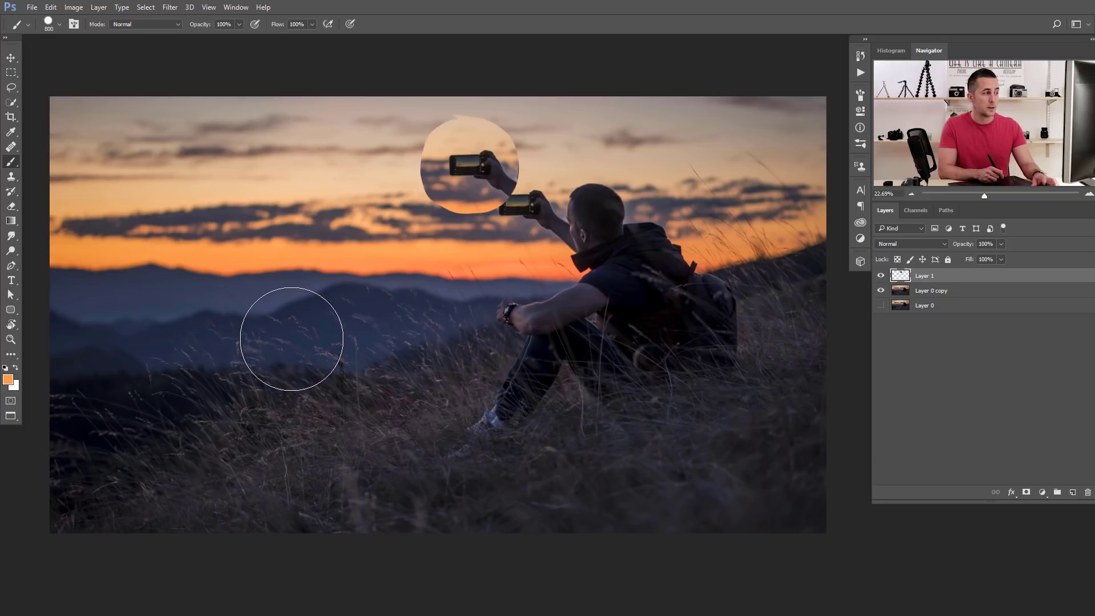
{"action": "left_click", "coordinate": [5, 368]}
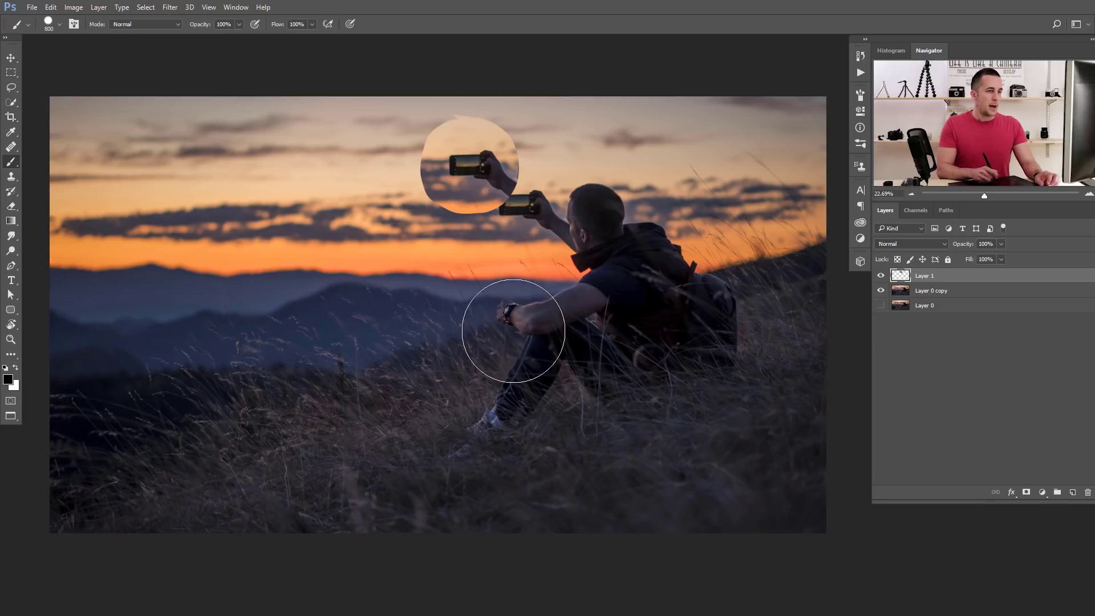
Add three new empty layers above Layer 1.
{"action": "left_click", "coordinate": [1073, 493]}
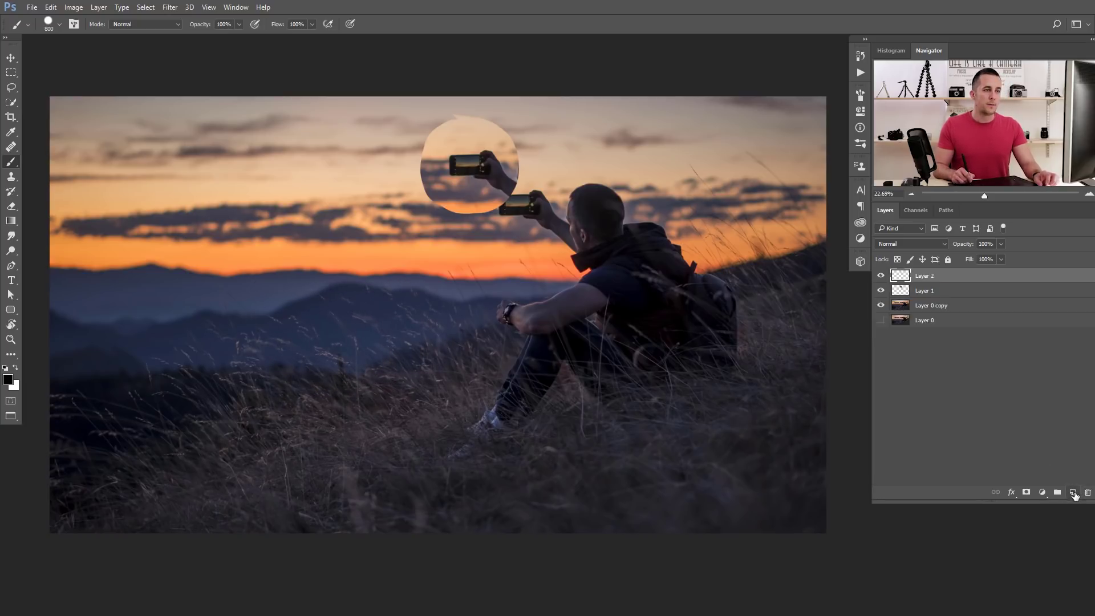
{"action": "left_click", "coordinate": [1073, 493]}
{"action": "left_click", "coordinate": [1073, 492]}
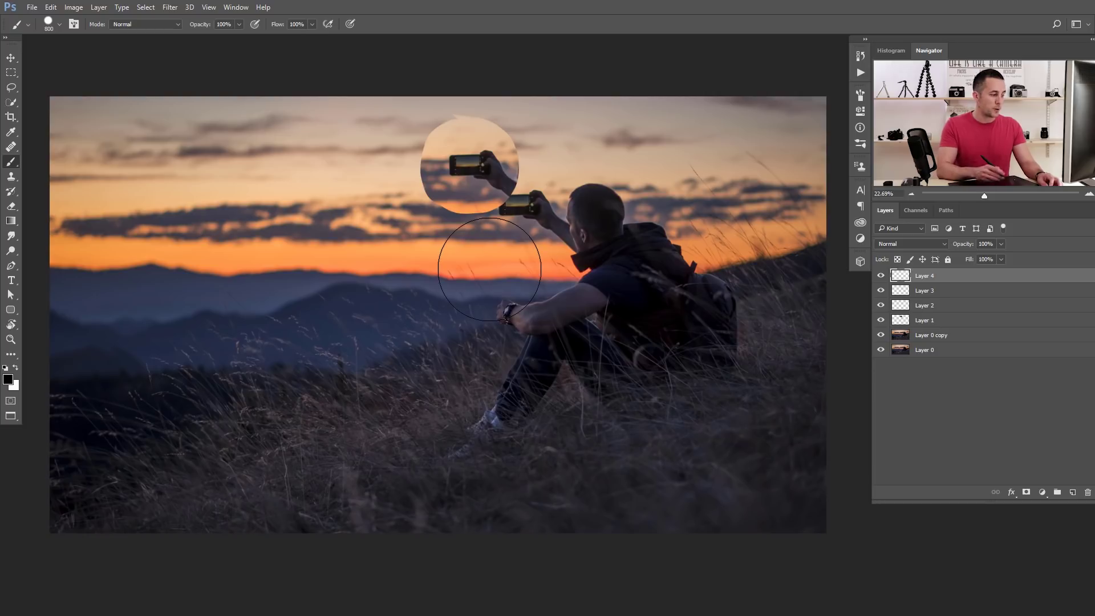
Switch the active layer back and forth between the bottommost Layer 0 and the topmost Layer 4, ending on Layer 4.
{"action": "key", "text": "alt+comma"}
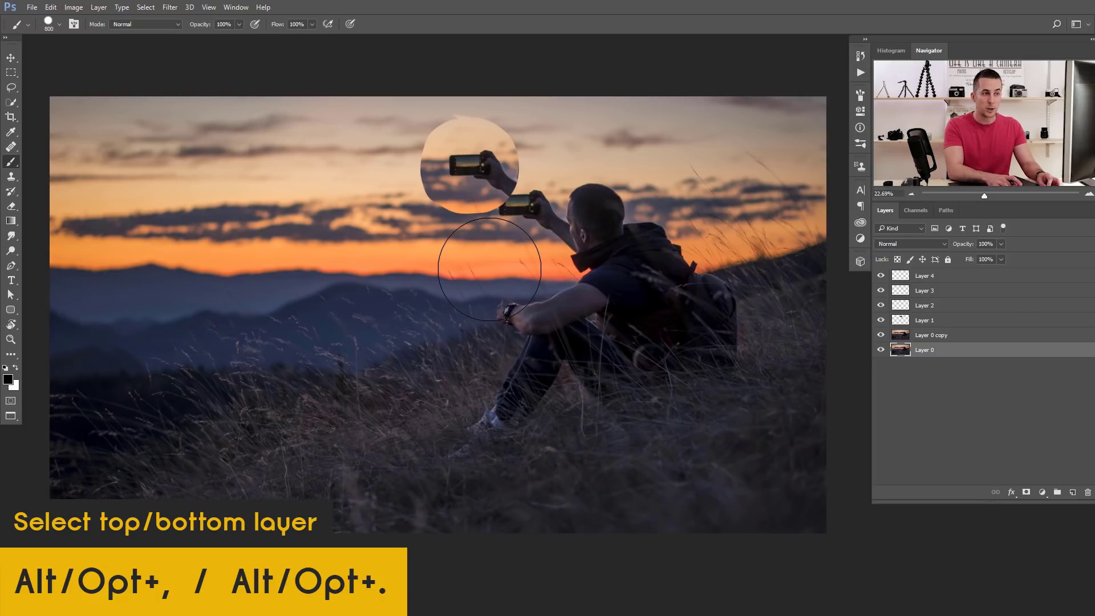
{"action": "key", "text": "alt+period"}
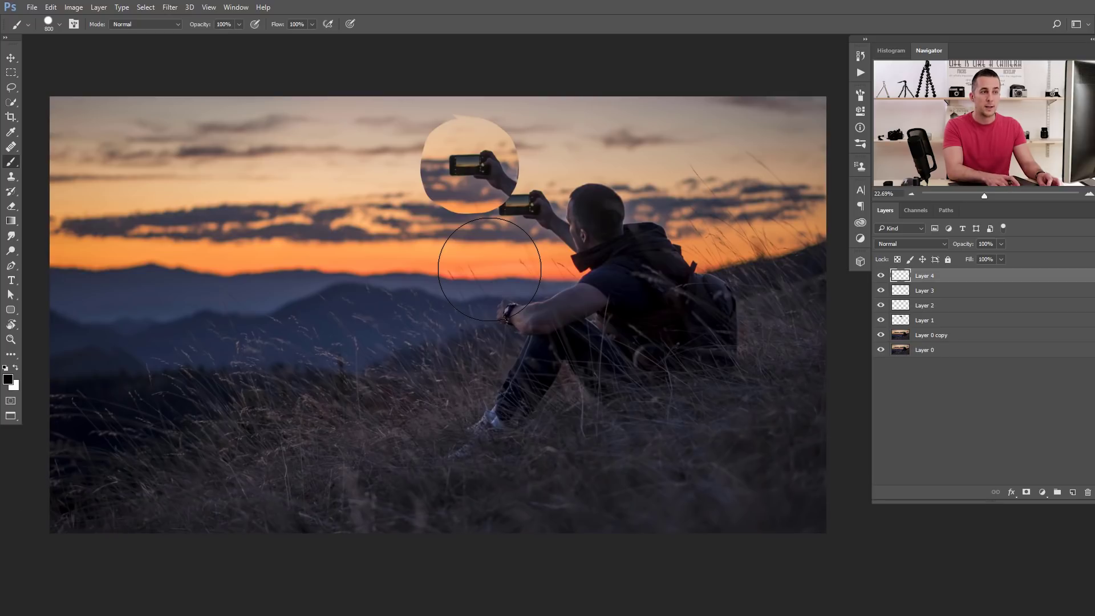
{"action": "key", "text": "alt+comma"}
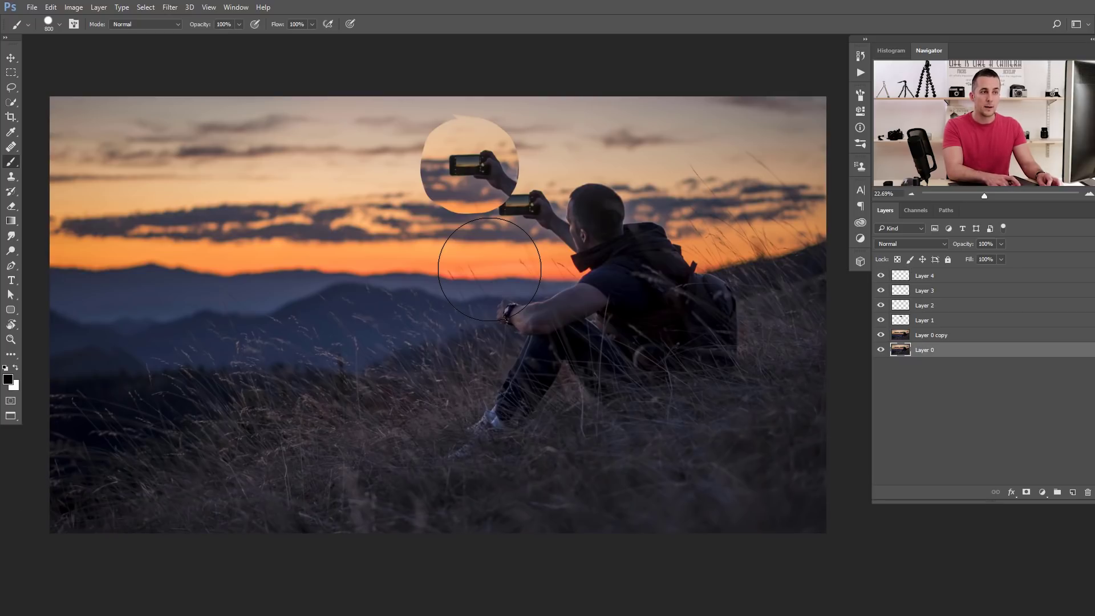
{"action": "key", "text": "alt+period"}
{"action": "key", "text": "alt+comma"}
{"action": "key", "text": "alt+period"}
{"action": "key", "text": "alt+comma"}
{"action": "key", "text": "alt+period"}
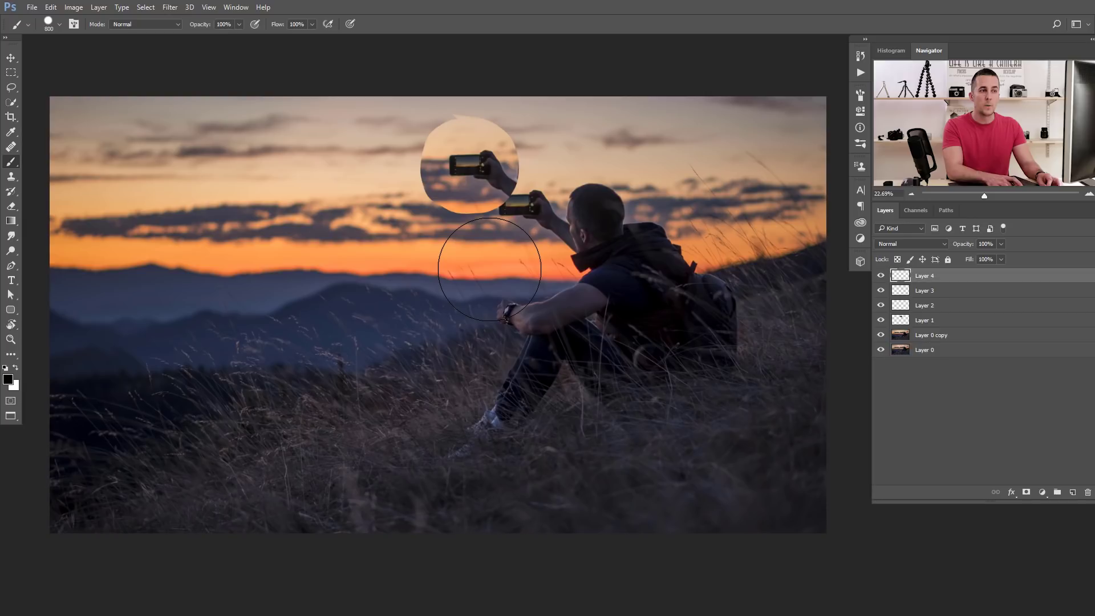
{"action": "key", "text": "alt+comma"}
{"action": "key", "text": "alt+period"}
{"action": "key", "text": "alt+comma"}
{"action": "key", "text": "alt+period"}
{"action": "key", "text": "alt+comma"}
{"action": "key", "text": "alt+period"}
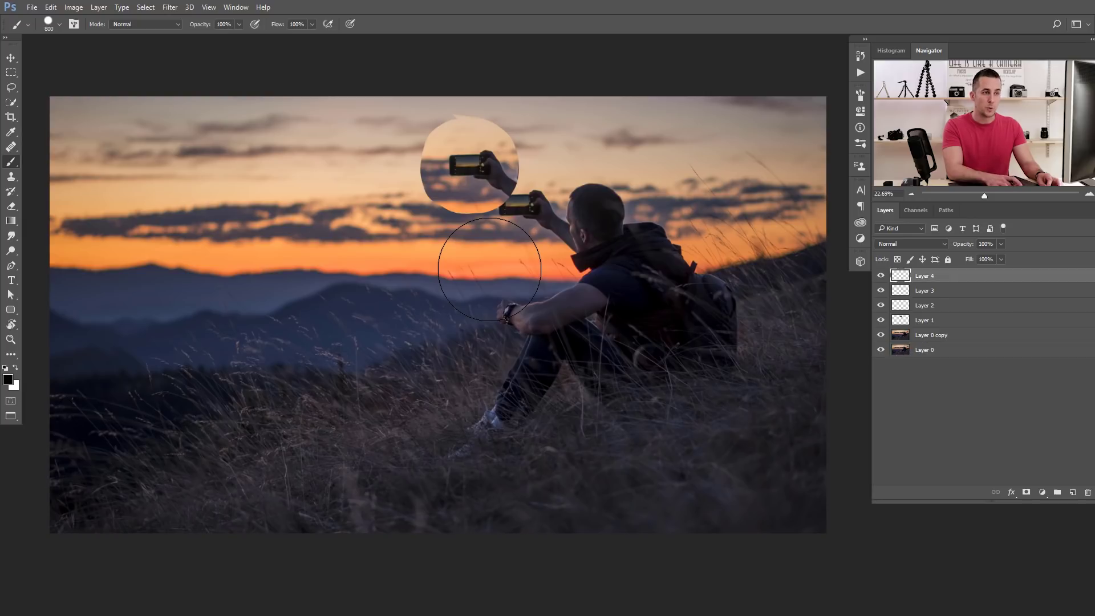
{"action": "key", "text": "alt+comma"}
{"action": "key", "text": "alt+period"}
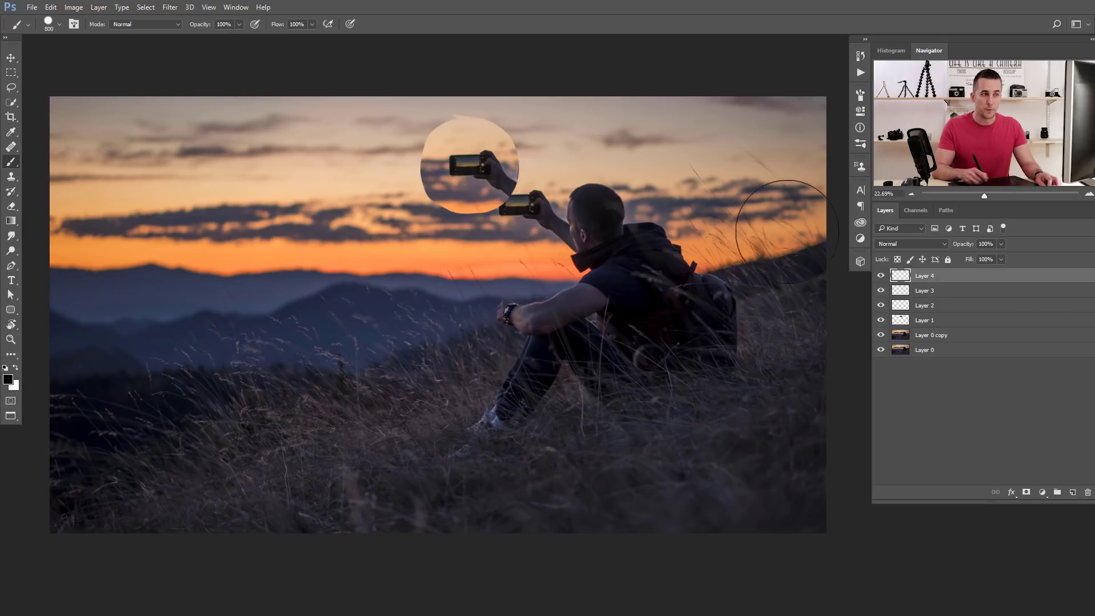
Select the three empty layers, Layer 2 to Layer 4, and delete them.
{"action": "left_click", "coordinate": [906, 311], "text": "shift"}
{"action": "key", "text": "Delete"}
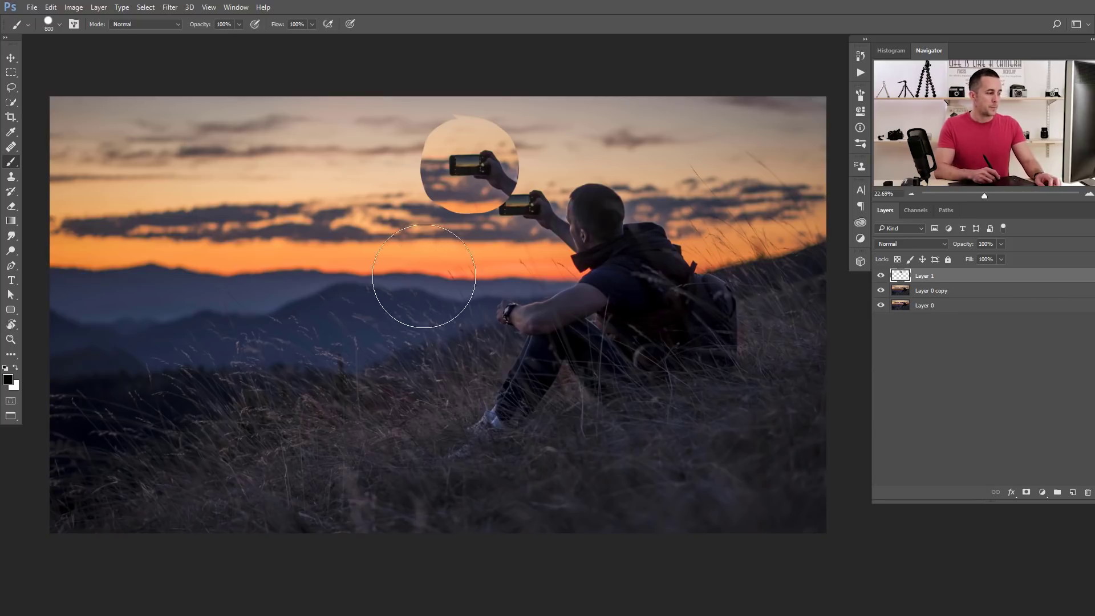
Draw a large rectangular marquee from the sky across the seated man to the grass, deselect it, reselect it and deselect it again.
{"action": "key", "text": "m"}
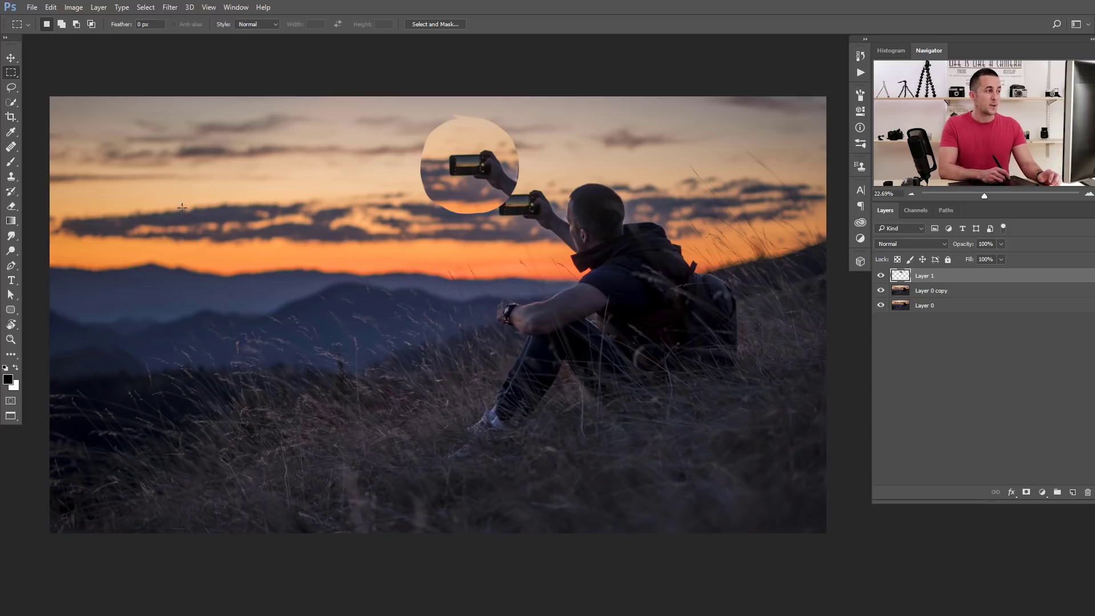
{"action": "left_click_drag", "start_coordinate": [199, 183], "coordinate": [693, 462]}
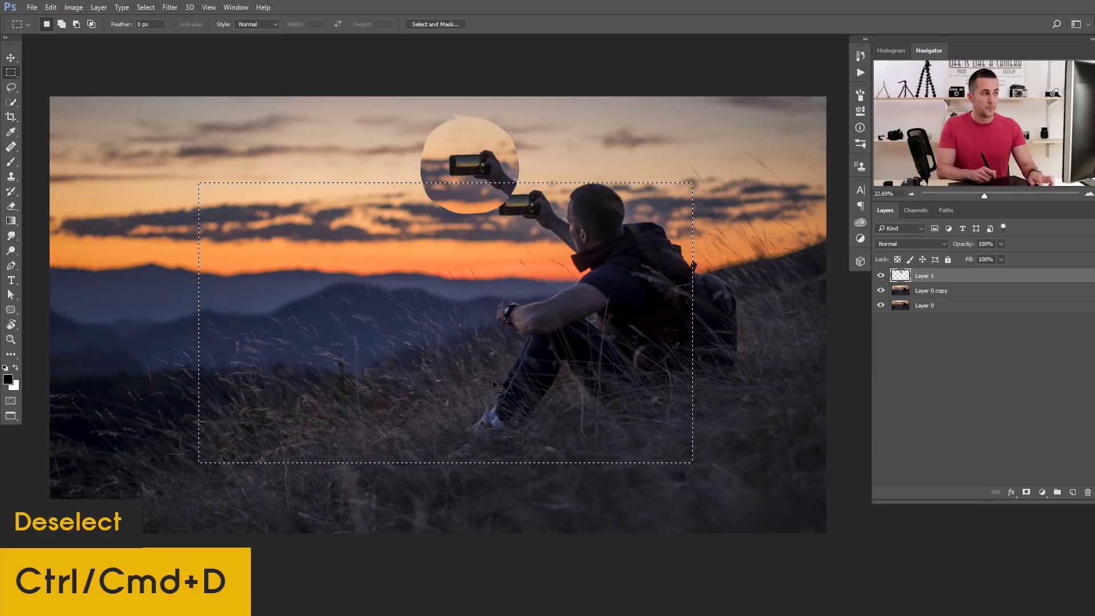
{"action": "key", "text": "ctrl+d"}
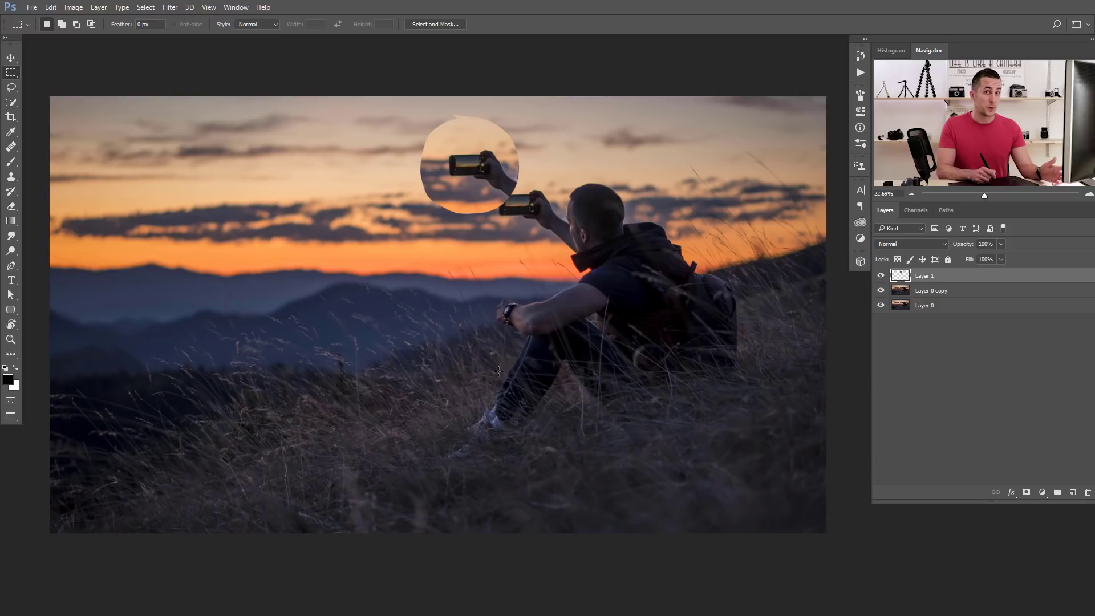
{"action": "key", "text": "ctrl+shift+d"}
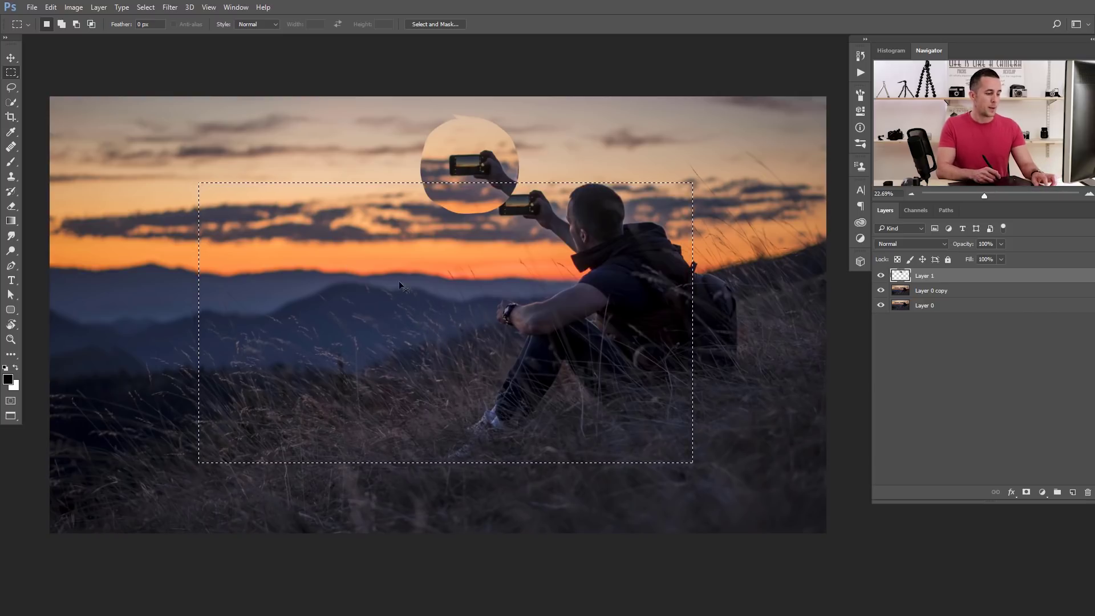
{"action": "key", "text": "ctrl+d"}
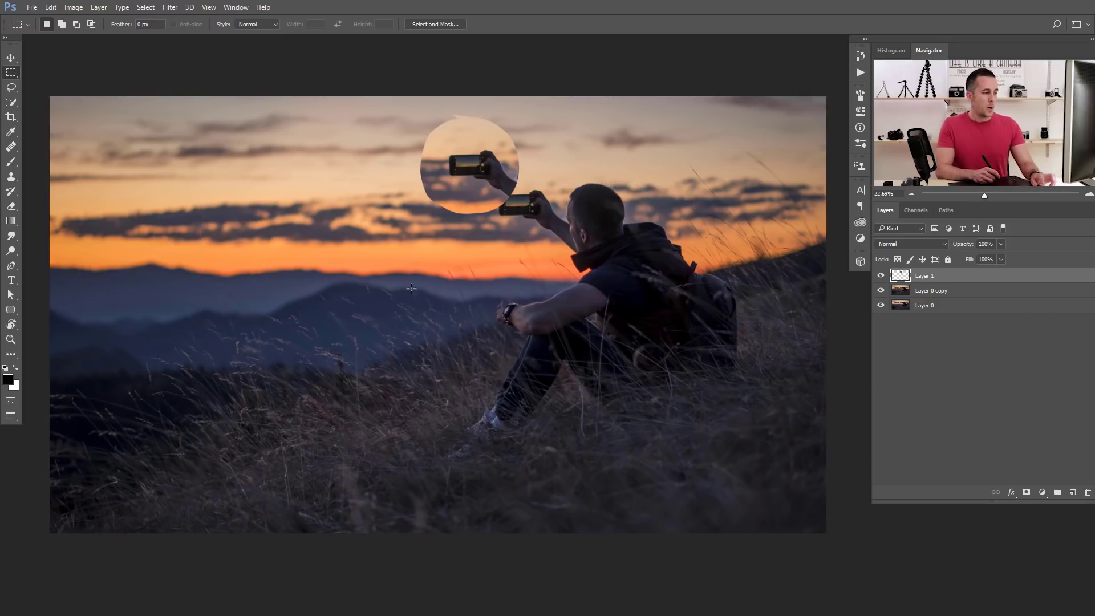
Add a new layer and paint one round brush dab over the mountains in an orange sampled from the sky.
{"action": "left_click", "coordinate": [1072, 491]}
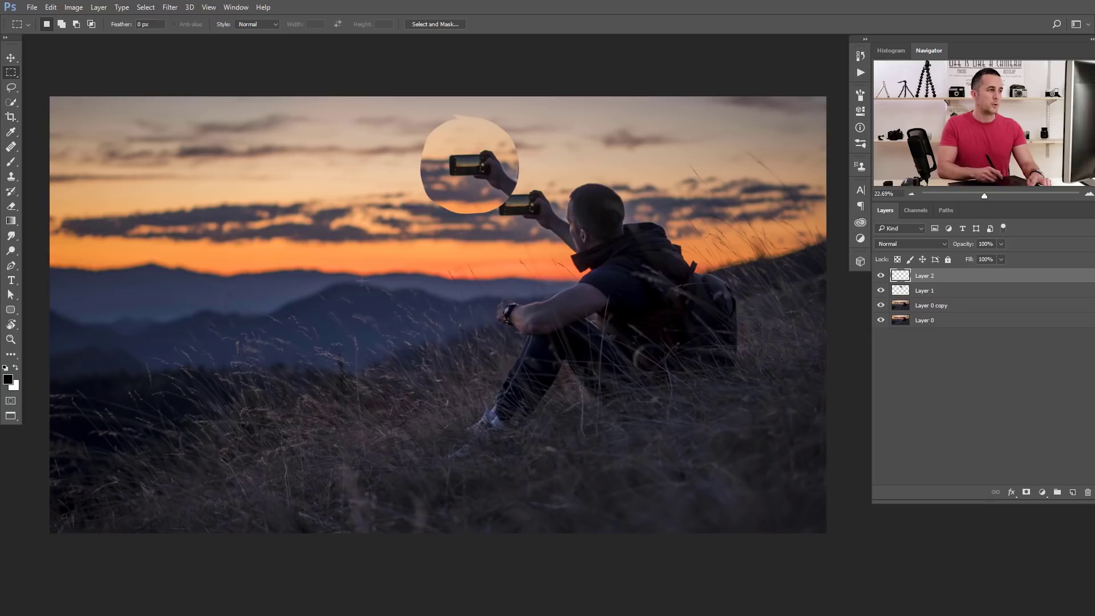
{"action": "key", "text": "b"}
{"action": "left_click", "coordinate": [241, 255]}
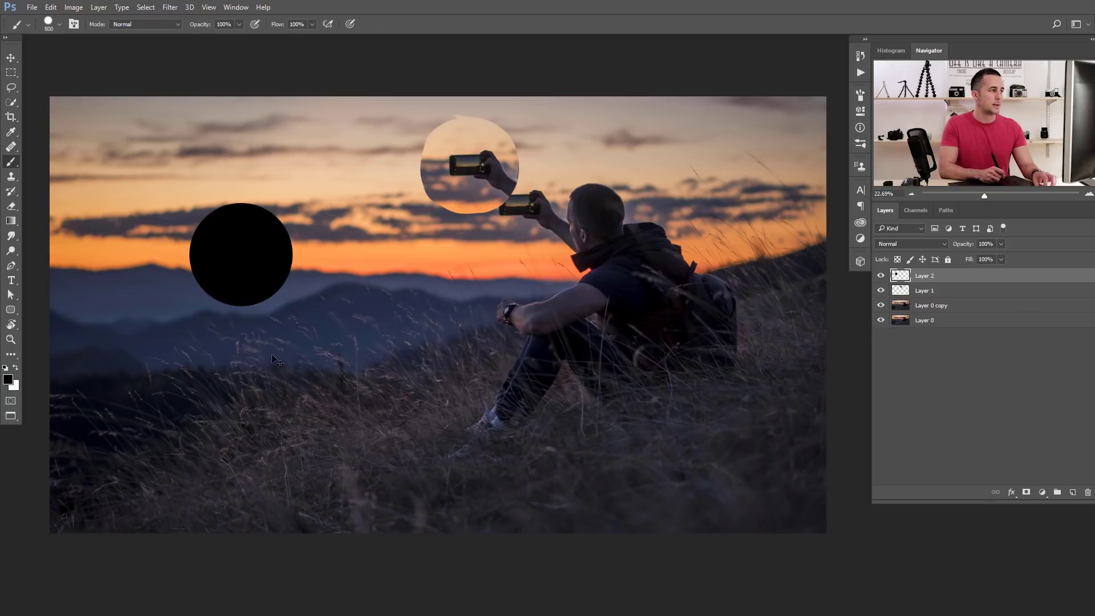
{"action": "key", "text": "ctrl+z"}
{"action": "left_click", "coordinate": [279, 249], "text": "alt"}
{"action": "left_click", "coordinate": [219, 293]}
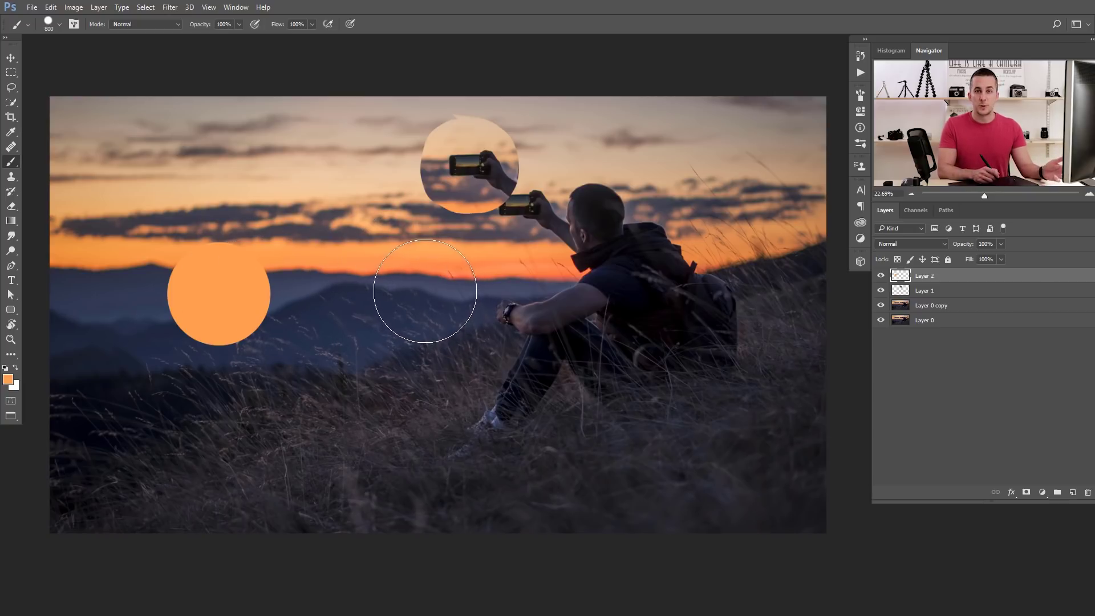
Apply Levels to the orange dab on Layer 2 with the black input level set to 87.
{"action": "key", "text": "ctrl+l"}
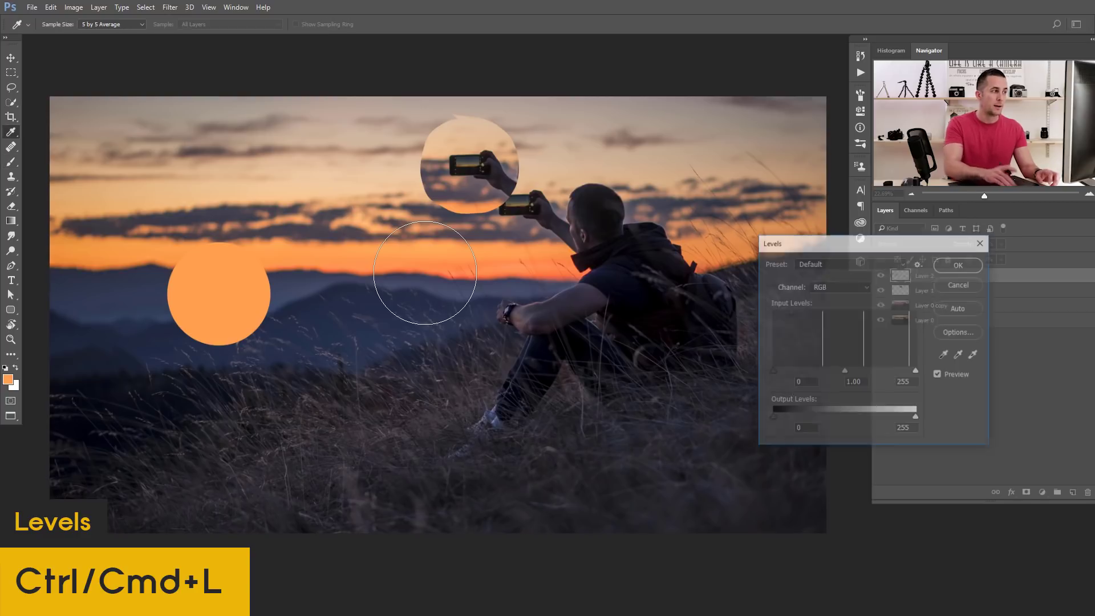
{"action": "left_click_drag", "start_coordinate": [827, 248], "coordinate": [702, 257]}
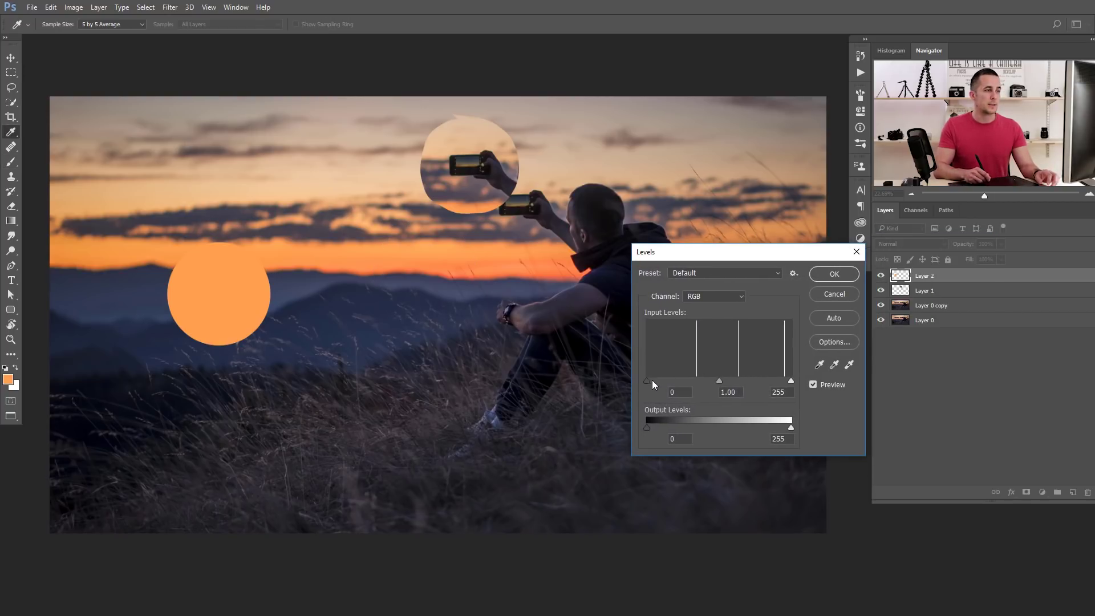
{"action": "left_click_drag", "start_coordinate": [652, 380], "coordinate": [707, 383]}
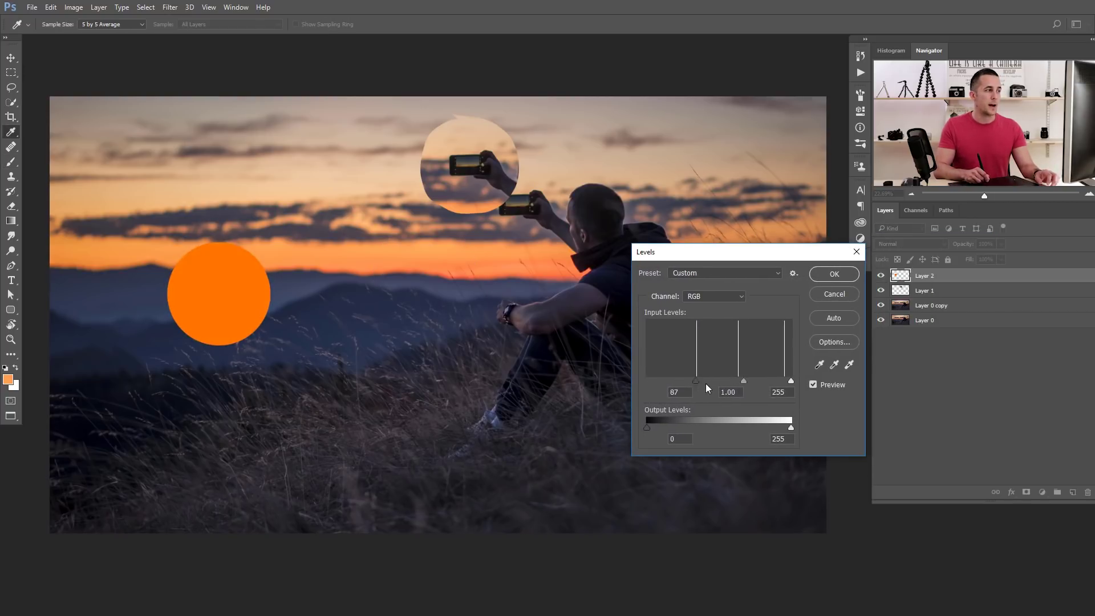
{"action": "key", "text": "b"}
{"action": "left_click", "coordinate": [834, 274]}
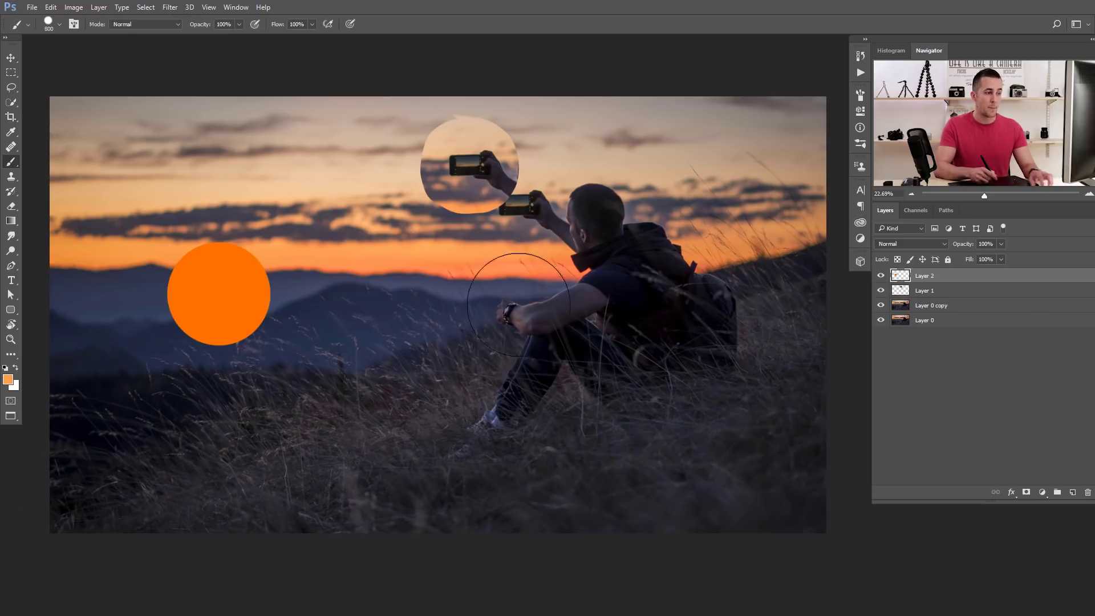
Paint a second round orange dab over the seated man's lower leg on Layer 2.
{"action": "left_click", "coordinate": [508, 363]}
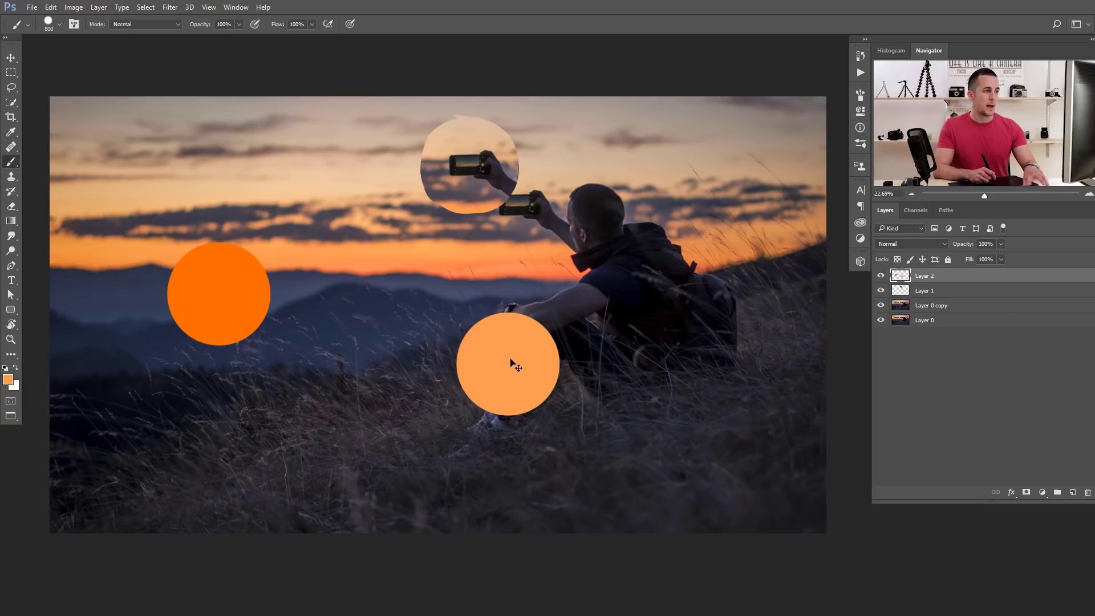
Undo the second orange dab over the man's leg and apply a Curves adjustment to the remaining dab on Layer 2.
{"action": "key", "text": "ctrl+z"}
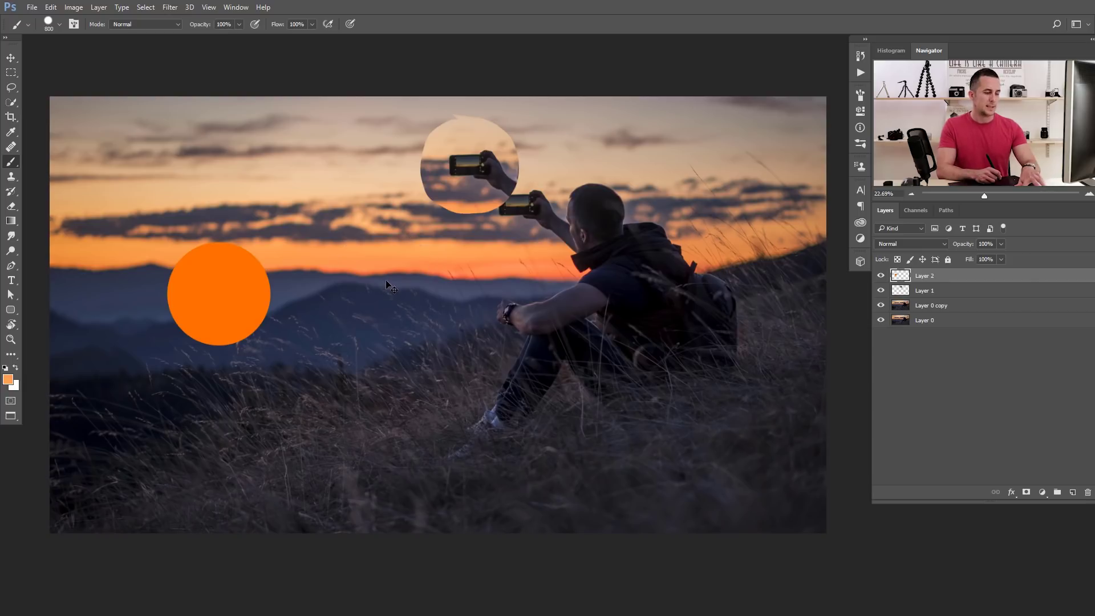
{"action": "left_click", "coordinate": [73, 6]}
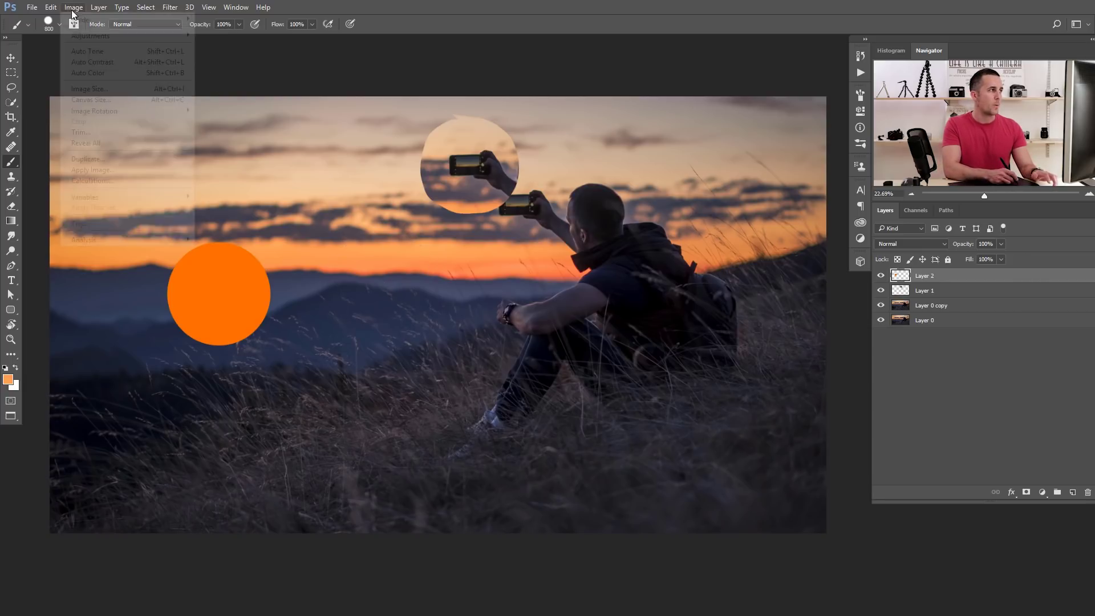
{"action": "mouse_move", "coordinate": [88, 37]}
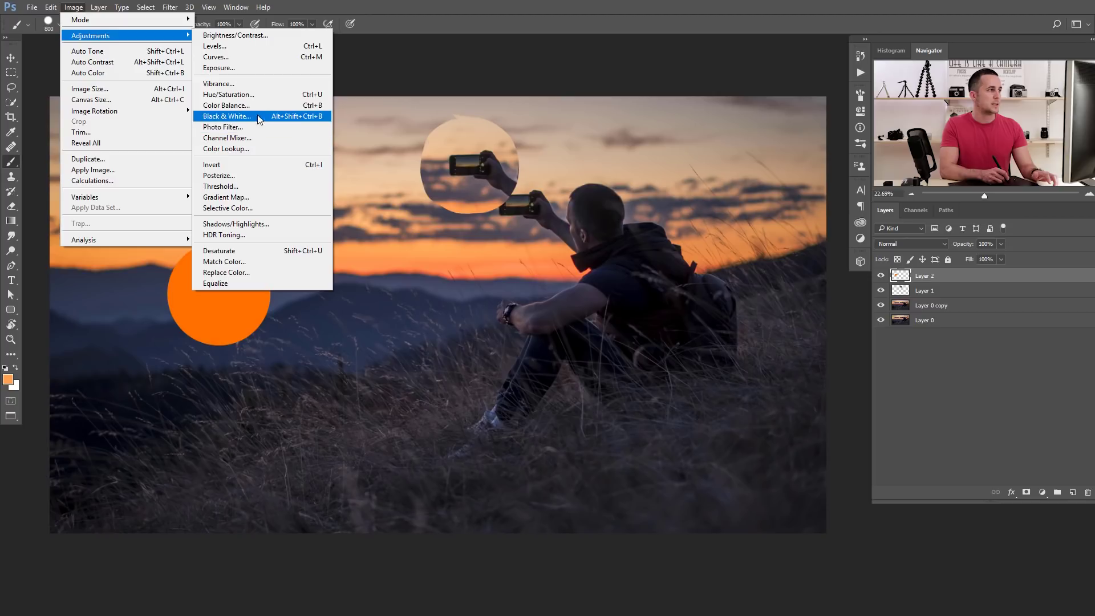
{"action": "left_click", "coordinate": [311, 57]}
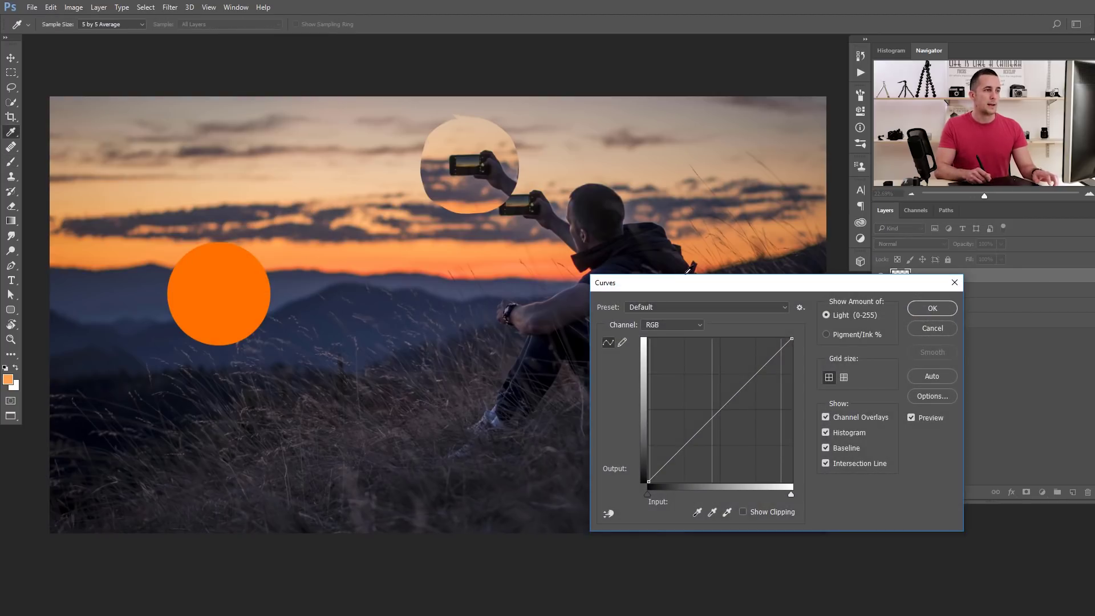
{"action": "left_click_drag", "start_coordinate": [679, 284], "coordinate": [479, 268]}
{"action": "mouse_move", "coordinate": [524, 388]}
{"action": "left_mouse_down"}
{"action": "mouse_move", "coordinate": [524, 417]}
{"action": "mouse_move", "coordinate": [494, 359]}
{"action": "mouse_move", "coordinate": [539, 426]}
{"action": "mouse_move", "coordinate": [527, 394]}
{"action": "left_mouse_up"}
{"action": "left_click", "coordinate": [737, 297]}
{"action": "key", "text": "b"}
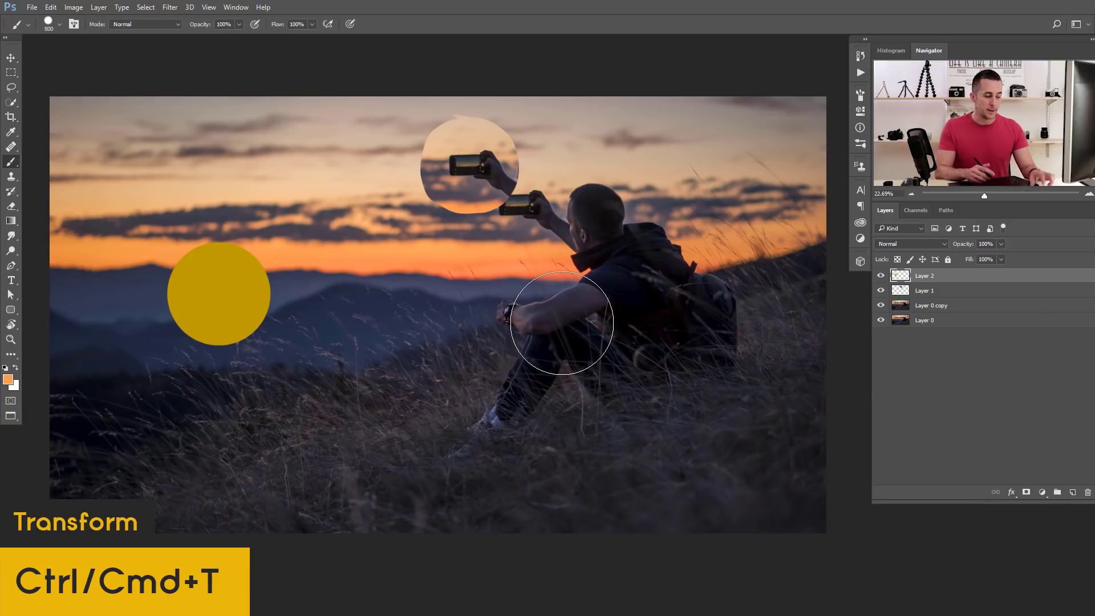
Free Transform the circle on Layer 2 and scale it up proportionally to about 172.5%.
{"action": "key", "text": "ctrl+t"}
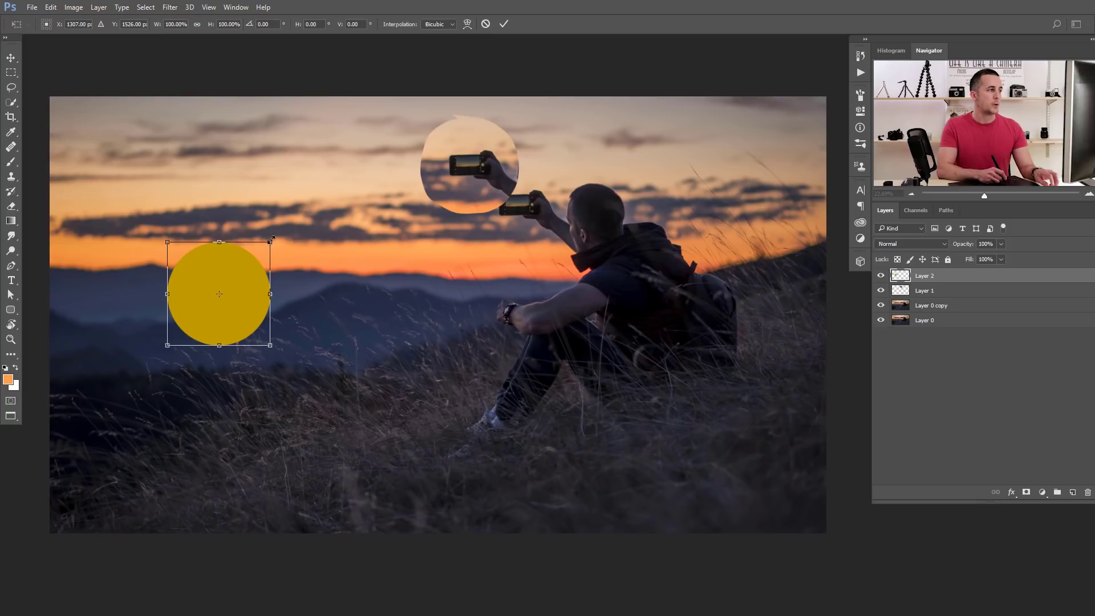
{"action": "left_click_drag", "start_coordinate": [271, 239], "coordinate": [386, 128]}
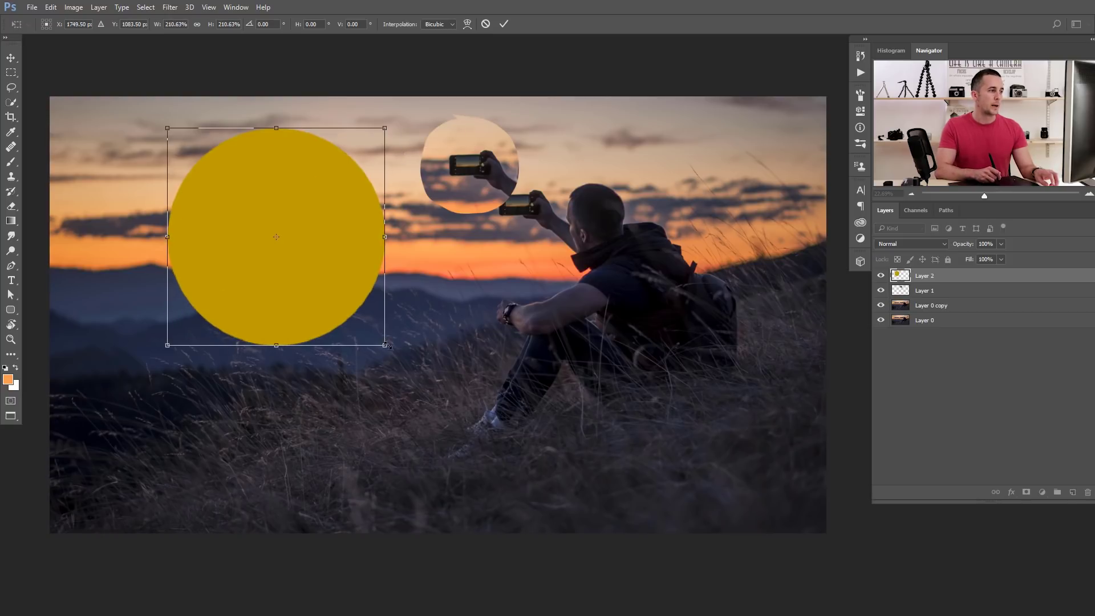
{"action": "left_click_drag", "start_coordinate": [385, 345], "coordinate": [437, 442]}
{"action": "left_click_drag", "start_coordinate": [405, 127], "coordinate": [345, 190]}
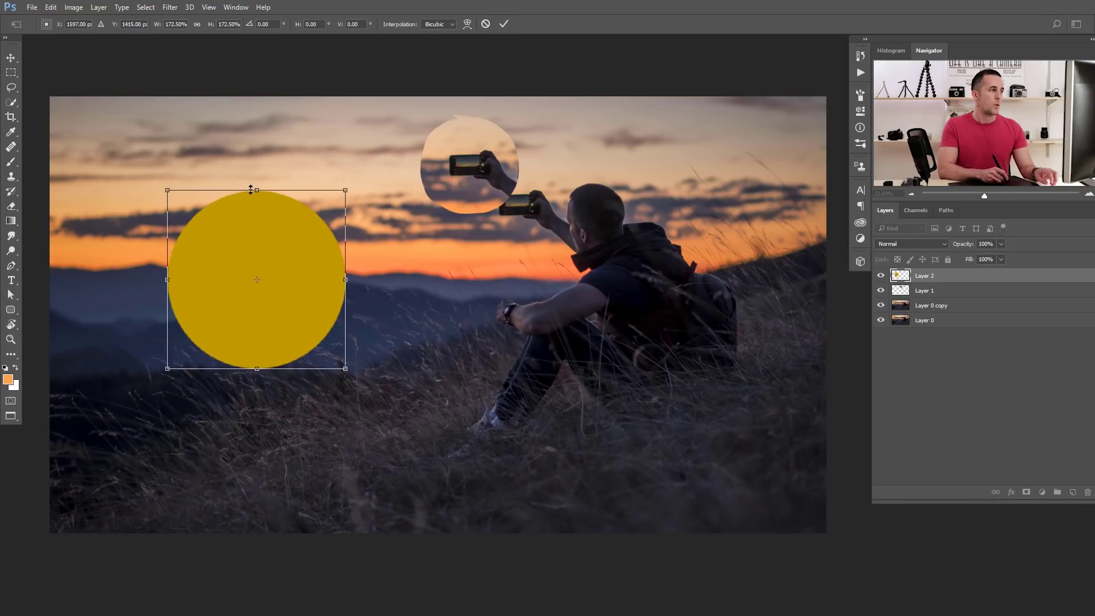
Stretch the circle to about 171.5% width and 176.25% height, apply the transform and return to the Brush tool.
{"action": "mouse_move", "coordinate": [251, 189]}
{"action": "left_mouse_down"}
{"action": "mouse_move", "coordinate": [256, 245]}
{"action": "mouse_move", "coordinate": [251, 191]}
{"action": "left_mouse_up"}
{"action": "left_click_drag", "start_coordinate": [346, 278], "coordinate": [268, 279]}
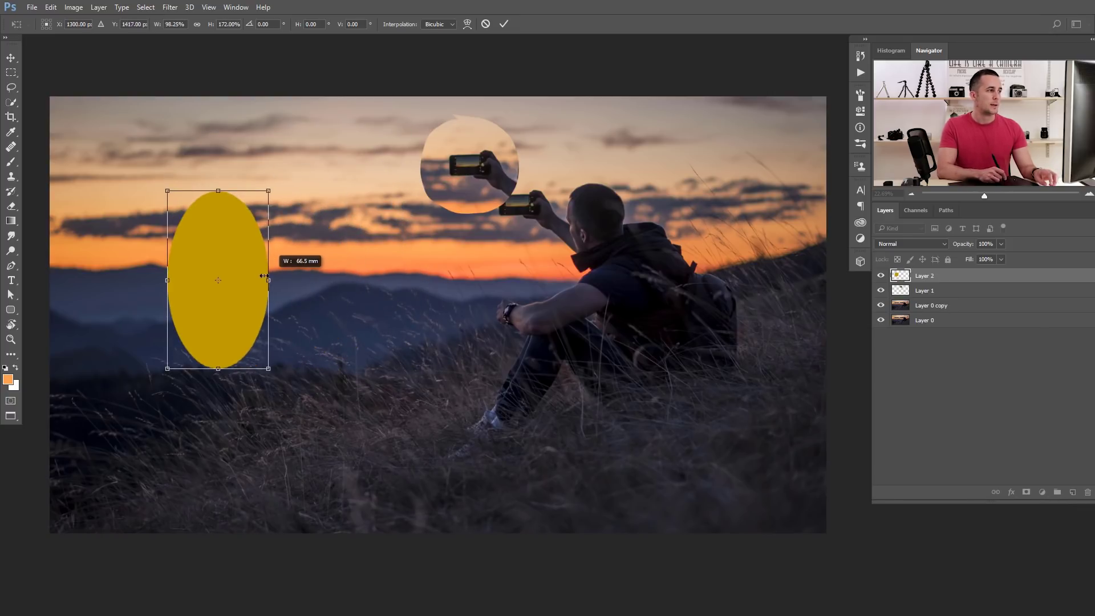
{"action": "mouse_move", "coordinate": [172, 279]}
{"action": "left_mouse_down"}
{"action": "mouse_move", "coordinate": [191, 275]}
{"action": "mouse_move", "coordinate": [172, 276]}
{"action": "left_mouse_up"}
{"action": "mouse_move", "coordinate": [219, 191]}
{"action": "left_mouse_down"}
{"action": "mouse_move", "coordinate": [221, 244]}
{"action": "mouse_move", "coordinate": [228, 186]}
{"action": "left_mouse_up"}
{"action": "left_click_drag", "start_coordinate": [267, 279], "coordinate": [351, 280]}
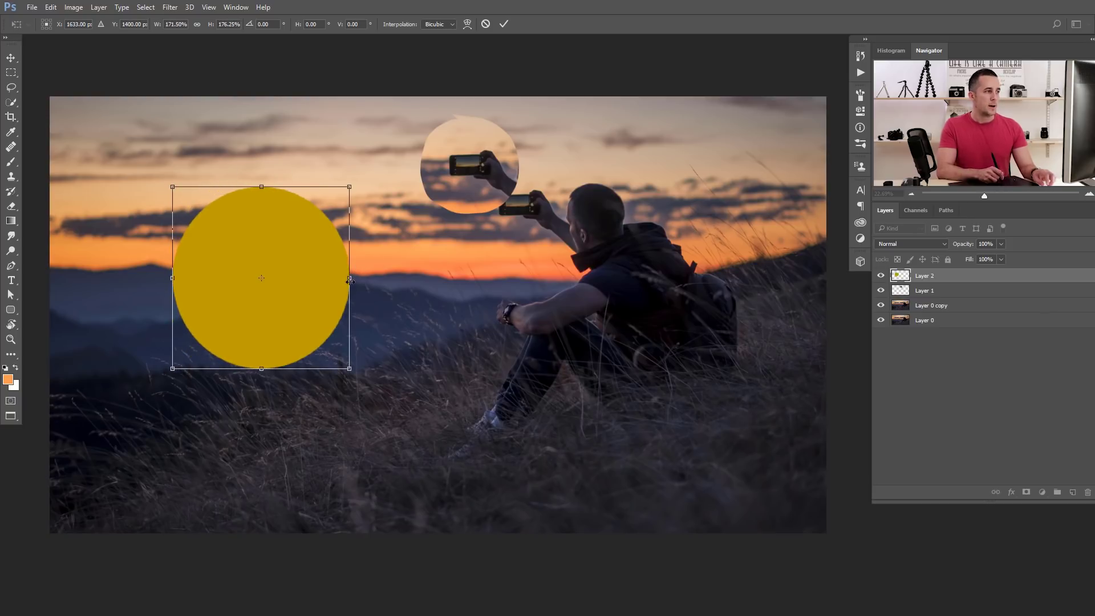
{"action": "key", "text": "Return"}
{"action": "key", "text": "b"}
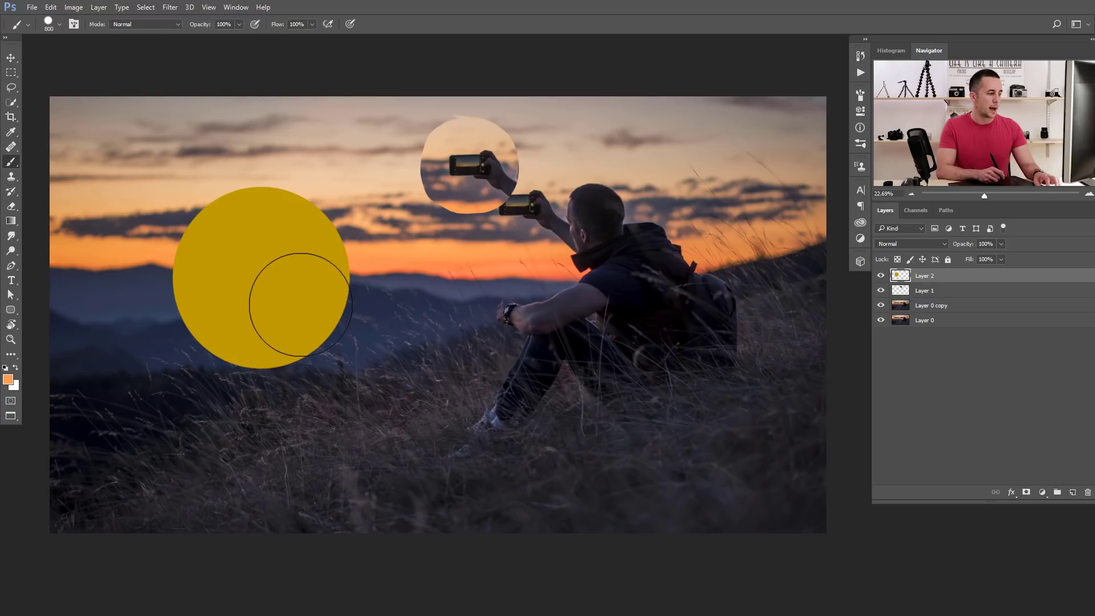
Select Layer 0 copy with the Move tool active and open it in the Camera Raw Filter.
{"action": "key", "text": "v"}
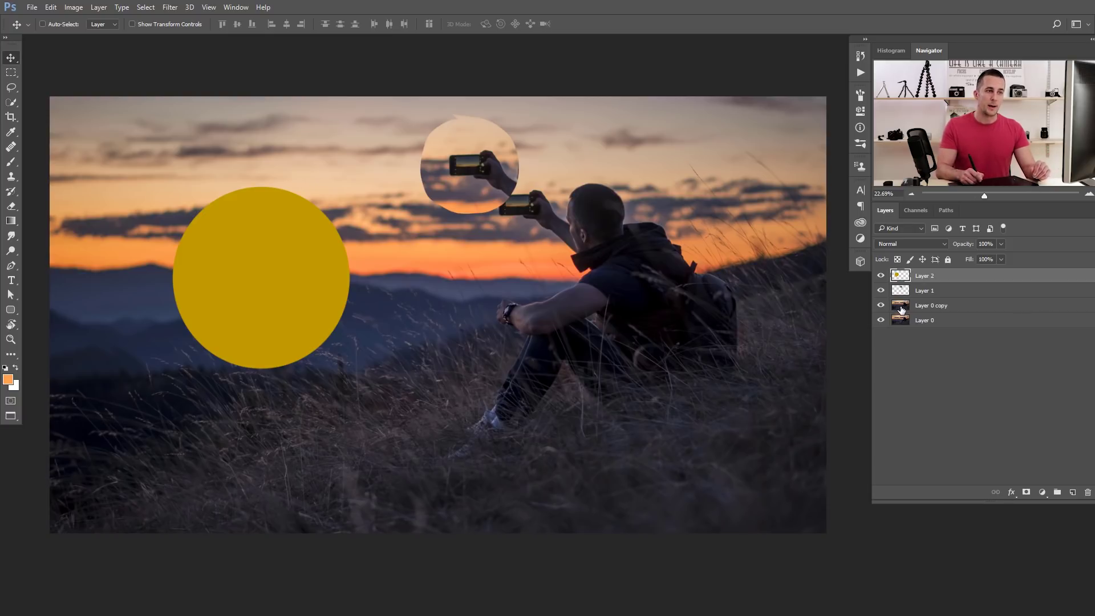
{"action": "left_click", "coordinate": [974, 308]}
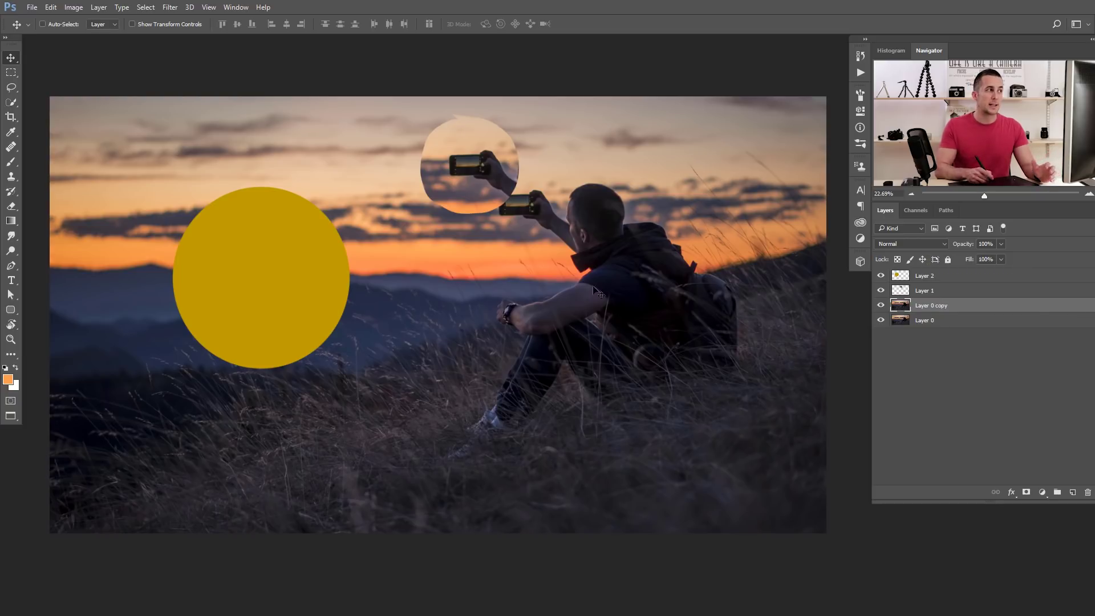
{"action": "left_click", "coordinate": [171, 8]}
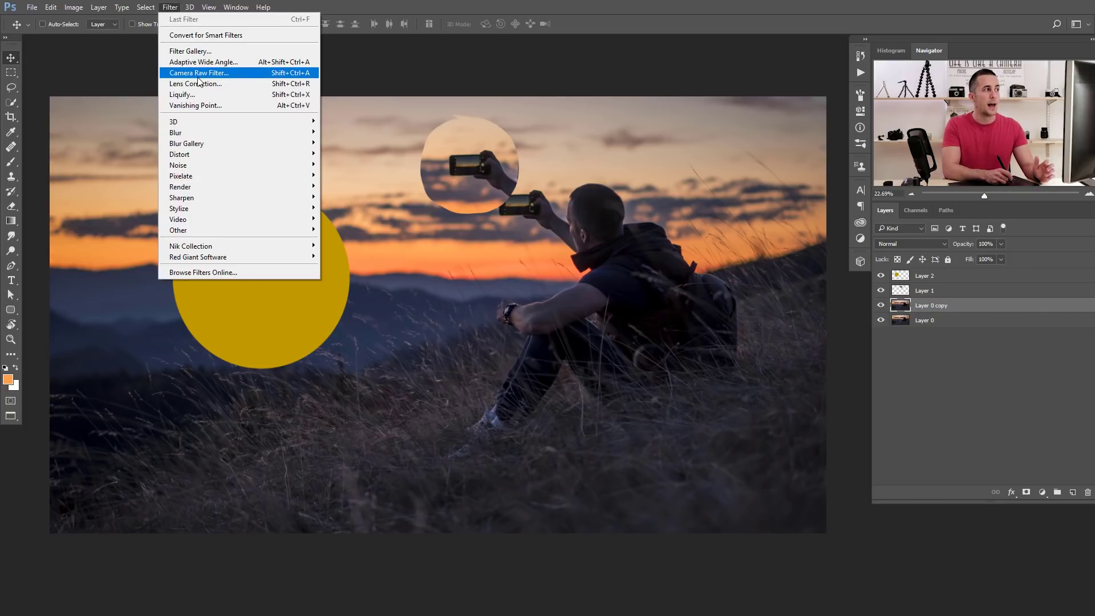
{"action": "left_click", "coordinate": [415, 8]}
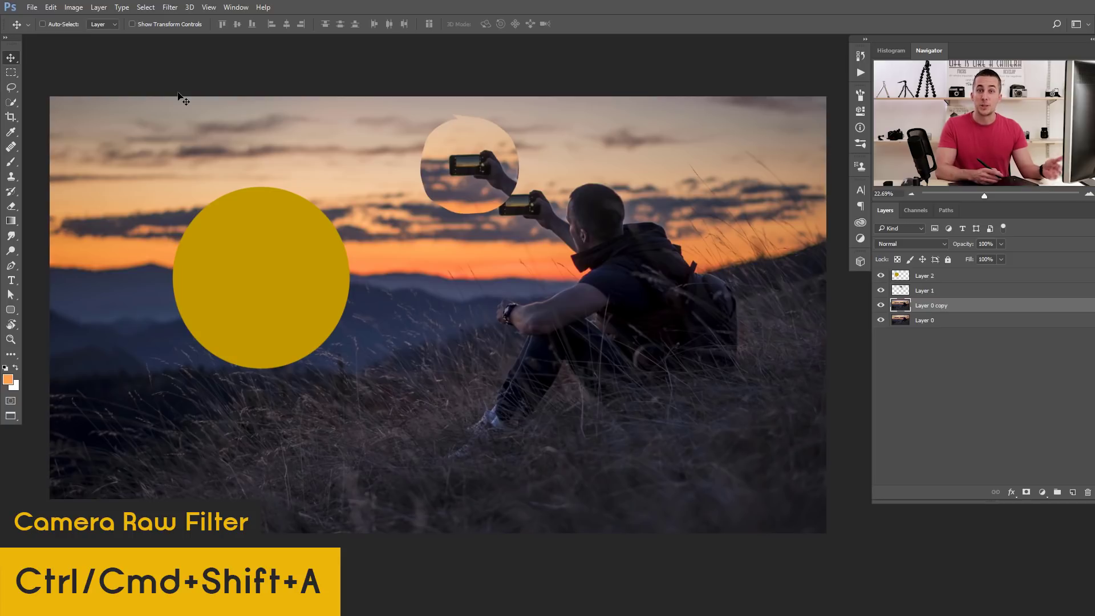
{"action": "key", "text": "ctrl"}
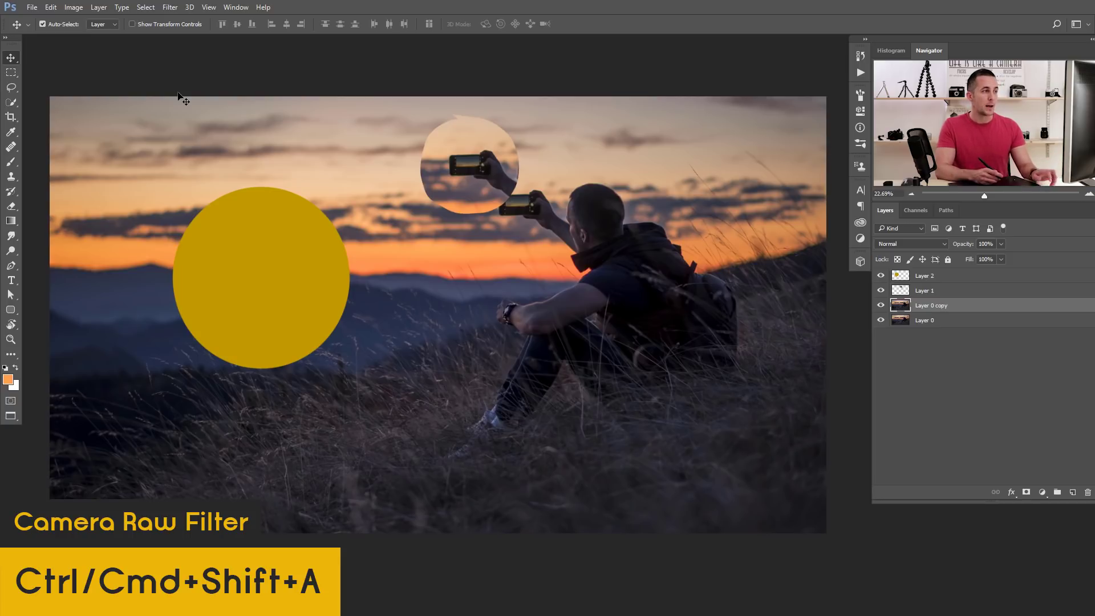
{"action": "key", "text": "ctrl+shift+a"}
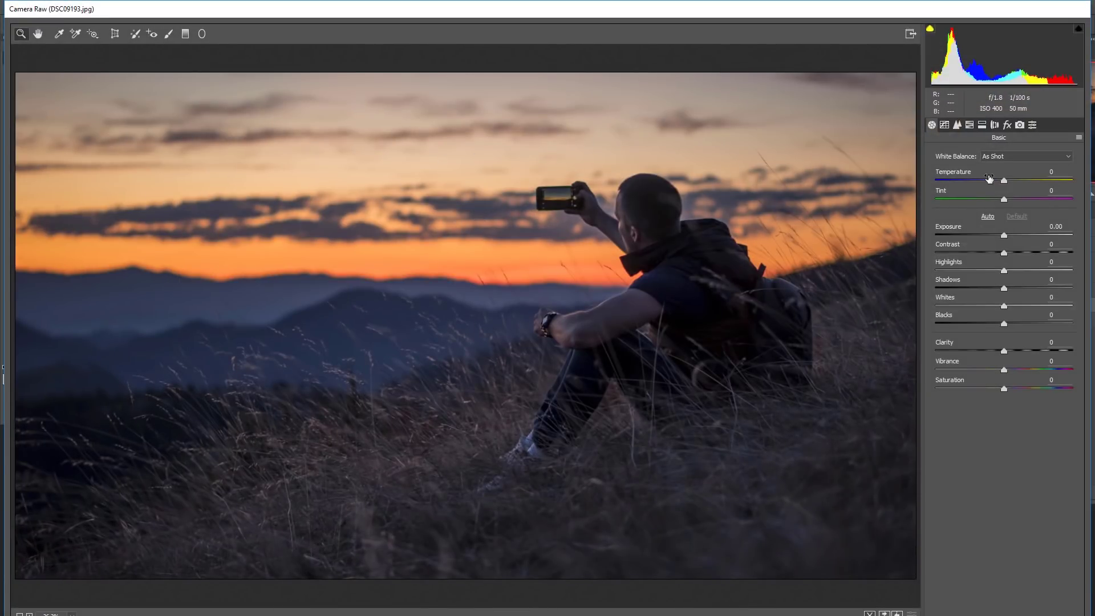
Try Split Toning with highlights at hue 65 and saturation 30, and shadows at hue 215 and saturation 24.
{"action": "left_click", "coordinate": [969, 126]}
{"action": "left_click", "coordinate": [982, 127]}
{"action": "left_click", "coordinate": [960, 172]}
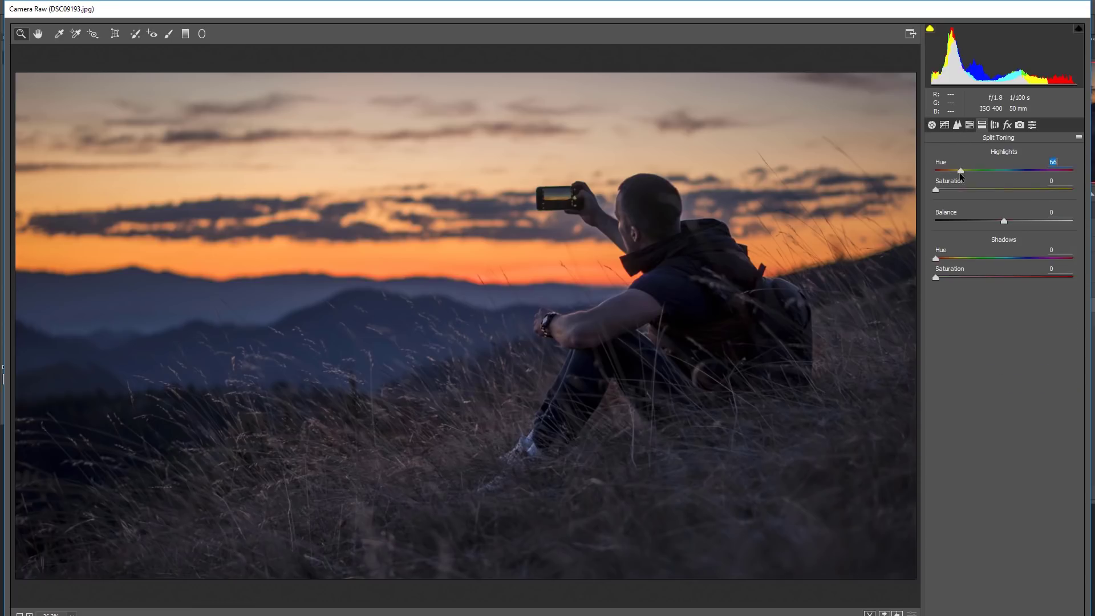
{"action": "left_click_drag", "start_coordinate": [938, 190], "coordinate": [977, 194]}
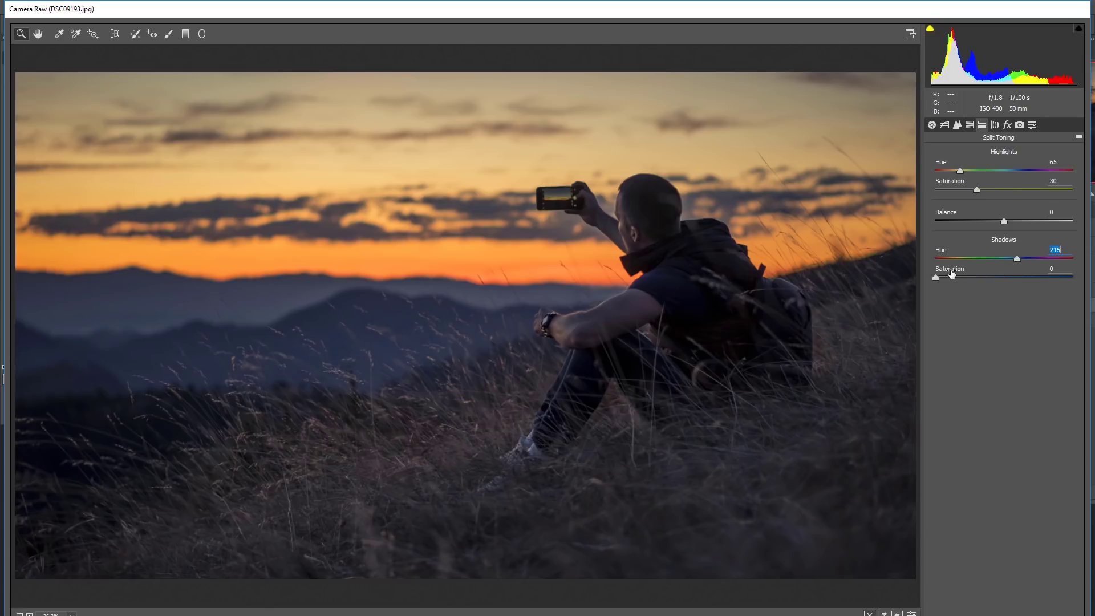
{"action": "left_click", "coordinate": [971, 278]}
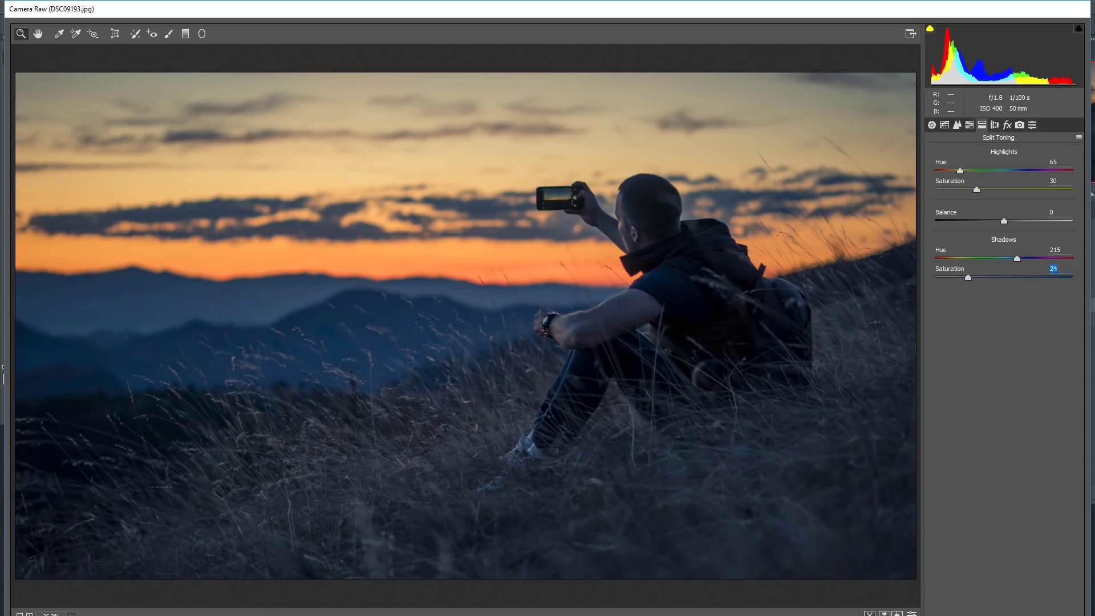
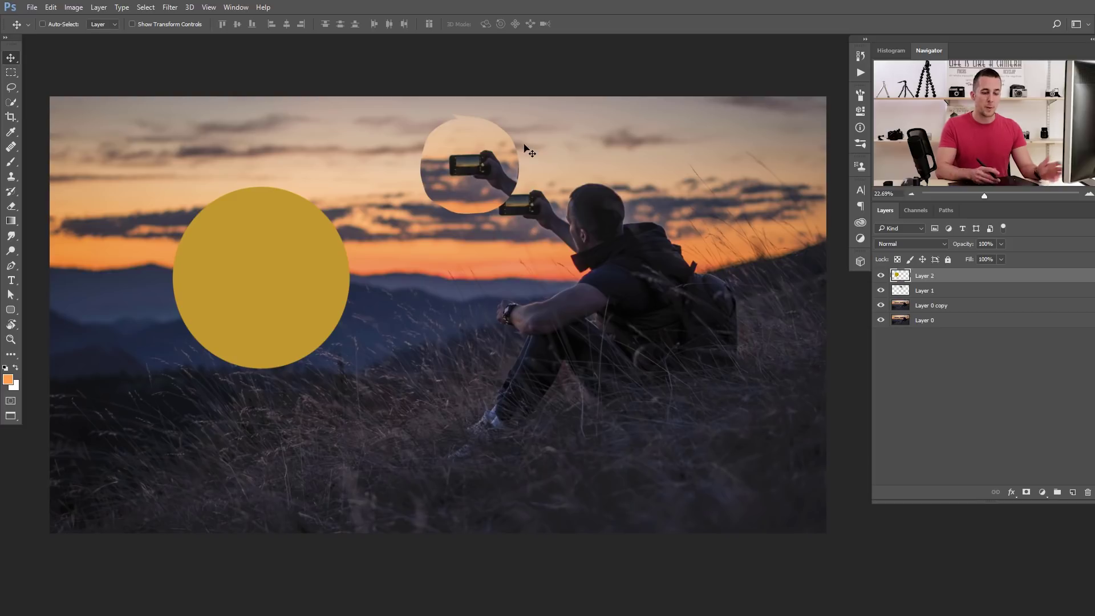
Zoom the canvas out and in through preset levels, finishing at 25%.
{"action": "key", "text": "ctrl"}
{"action": "key", "text": "ctrl+minus"}
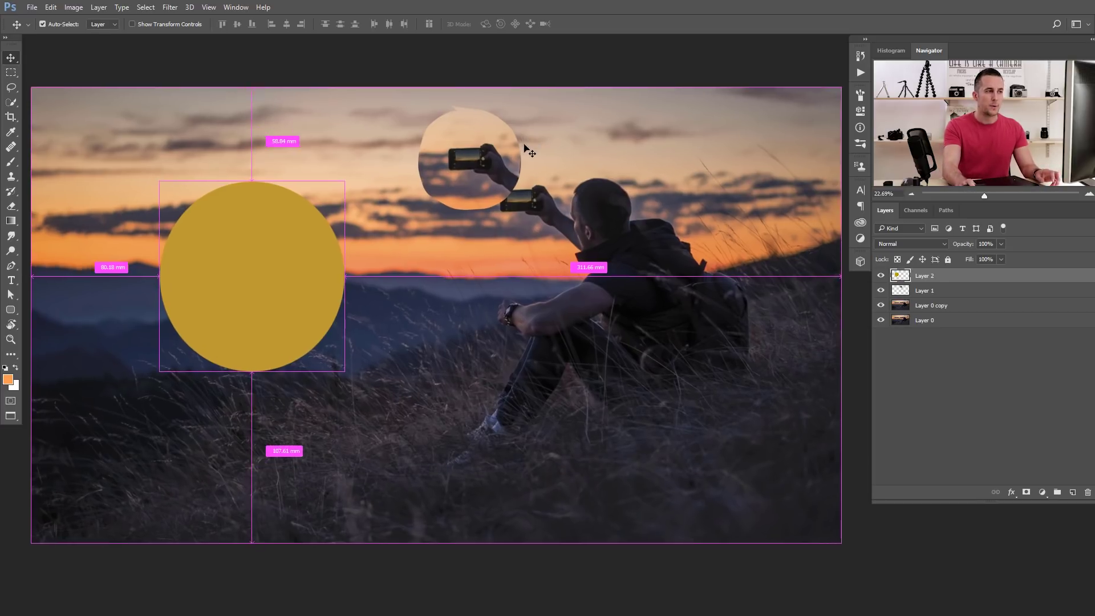
{"action": "key", "text": "ctrl+minus"}
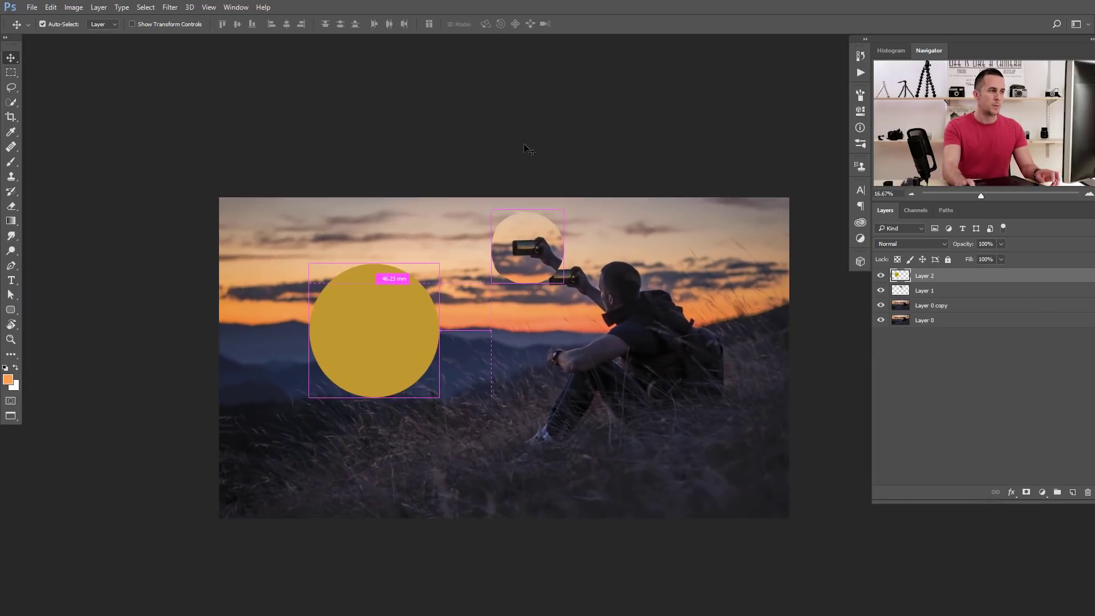
{"action": "key", "text": "ctrl+plus"}
{"action": "key", "text": "ctrl+plus"}
{"action": "key", "text": "ctrl+plus"}
{"action": "key", "text": "ctrl+plus"}
{"action": "key", "text": "ctrl+minus"}
{"action": "key", "text": "ctrl+minus"}
{"action": "key", "text": "ctrl+minus"}
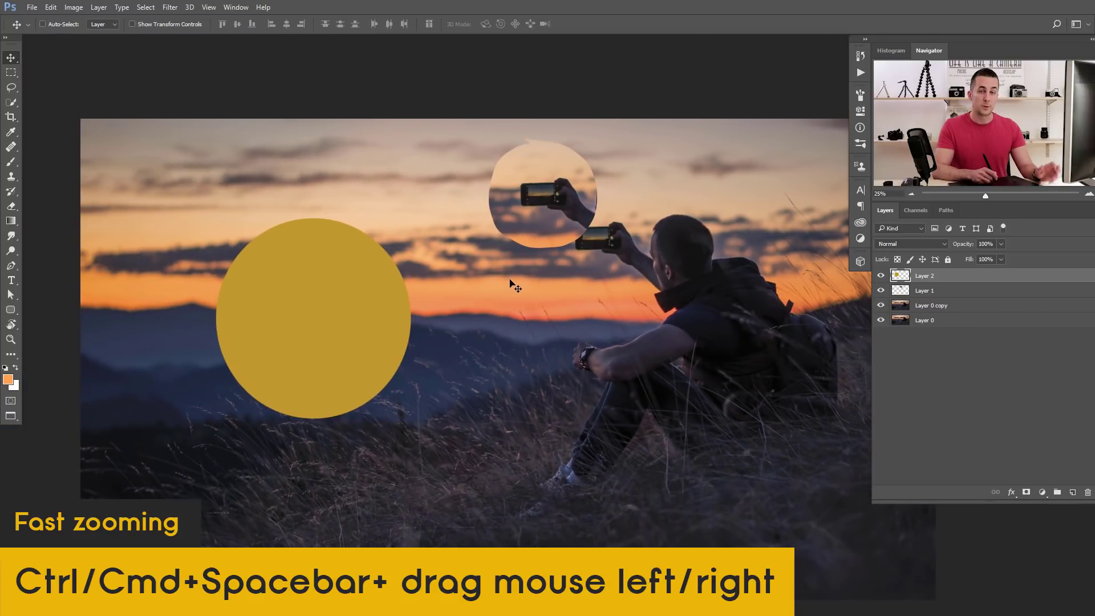
Scrub-zoom in and out on the photo and pan from the yellow circle across the sky.
{"action": "key", "text": "ctrl+space"}
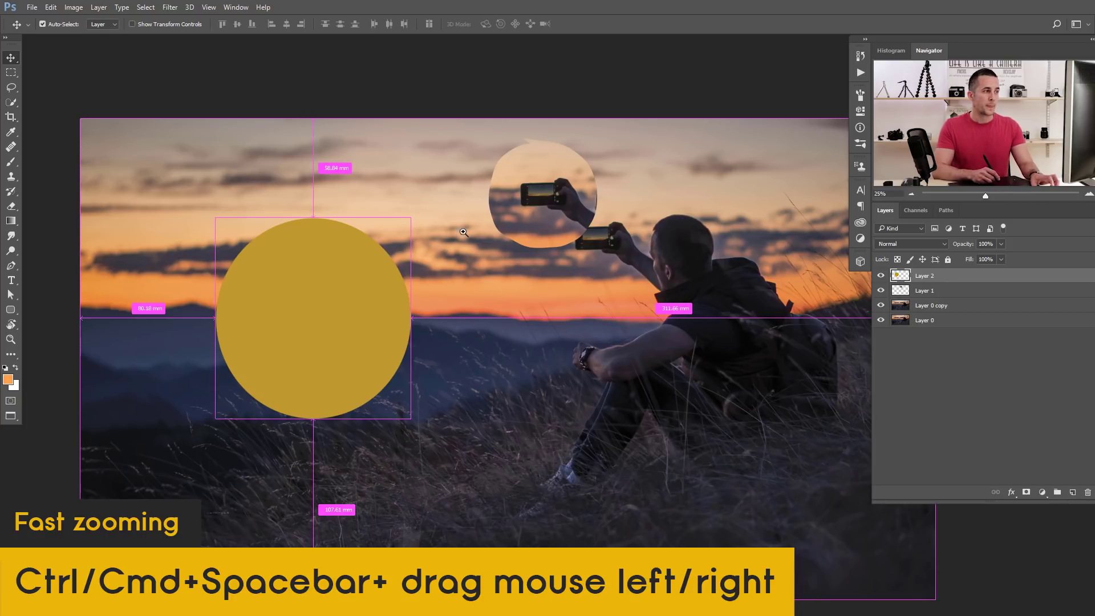
{"action": "left_click_drag", "start_coordinate": [499, 273], "coordinate": [582, 286]}
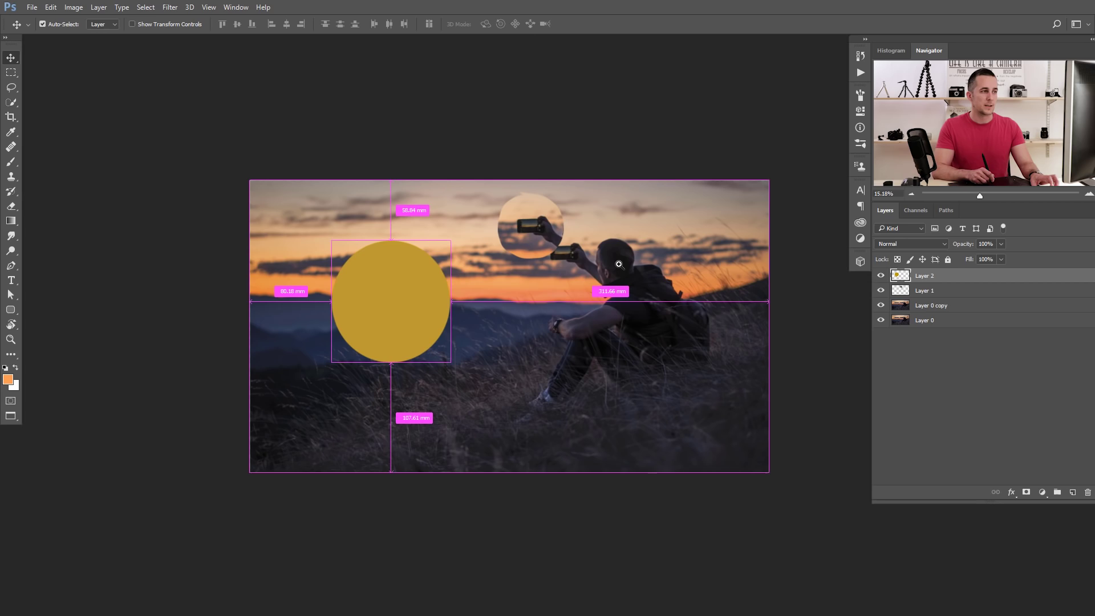
{"action": "left_click_drag", "start_coordinate": [617, 263], "coordinate": [434, 290]}
{"action": "left_click", "coordinate": [726, 259], "text": "alt"}
{"action": "left_click_drag", "start_coordinate": [529, 291], "coordinate": [577, 295]}
{"action": "left_click_drag", "start_coordinate": [435, 302], "coordinate": [506, 311]}
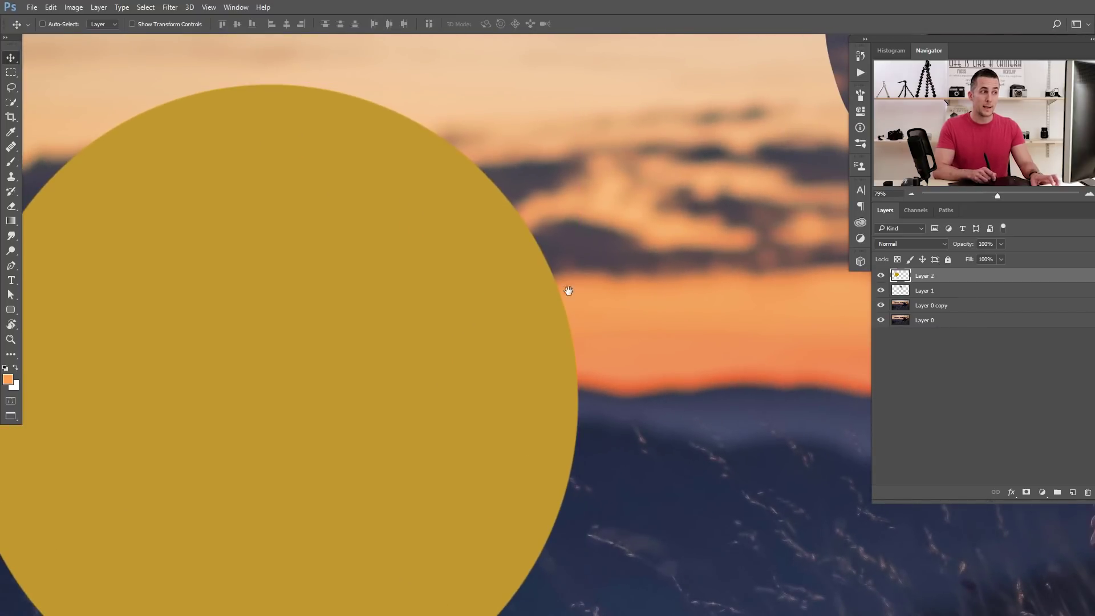
{"action": "left_click_drag", "start_coordinate": [711, 251], "coordinate": [430, 249]}
{"action": "left_click_drag", "start_coordinate": [736, 268], "coordinate": [465, 284]}
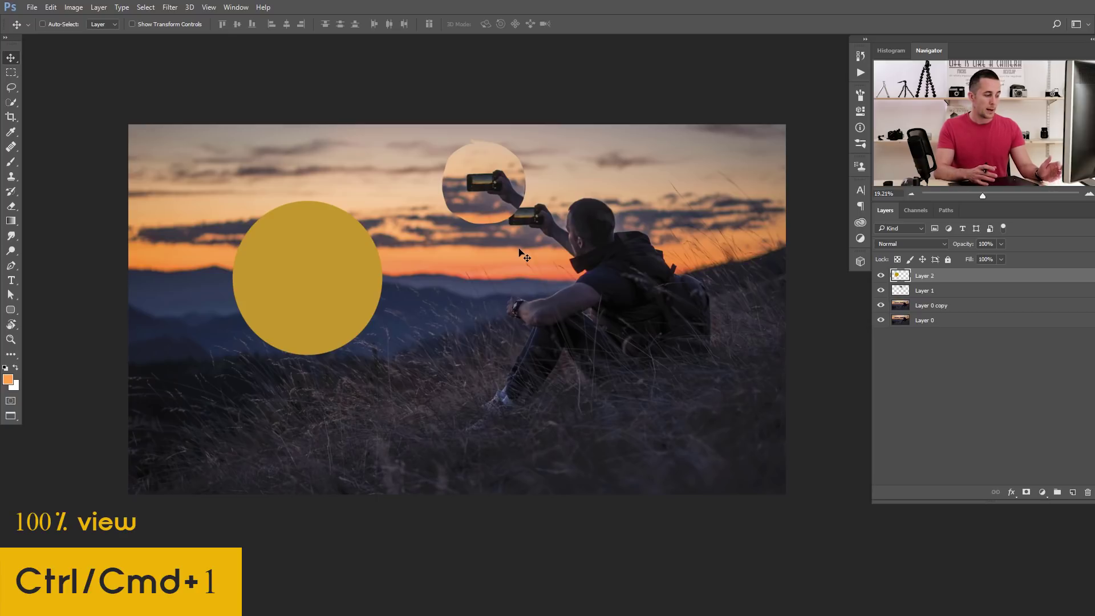
View the photo at 100% and pan around the seated man's head, arm and legs.
{"action": "key", "text": "ctrl"}
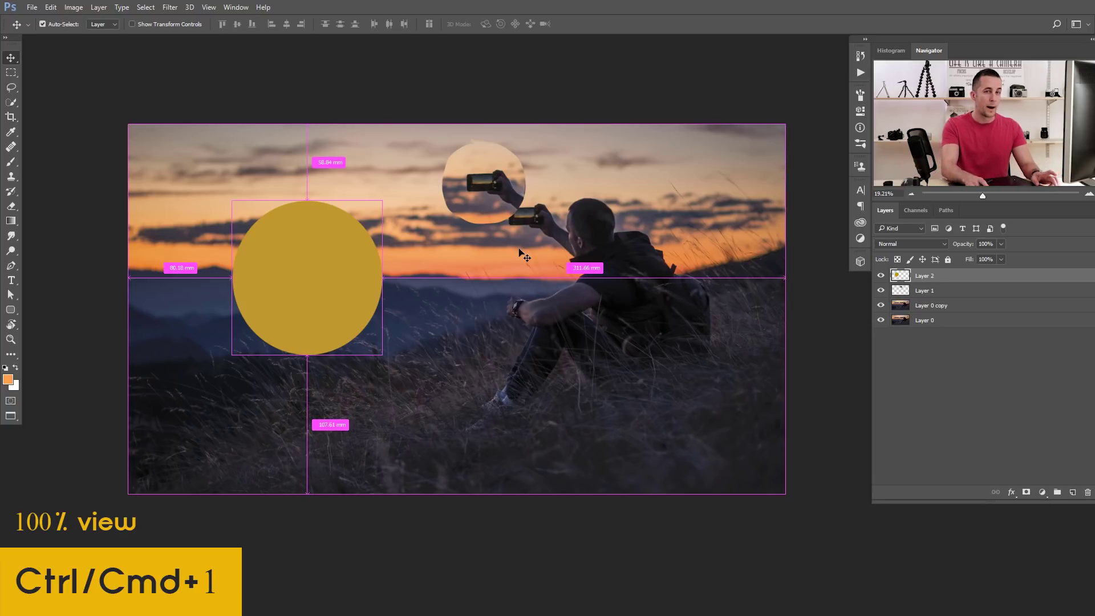
{"action": "key", "text": "ctrl+1"}
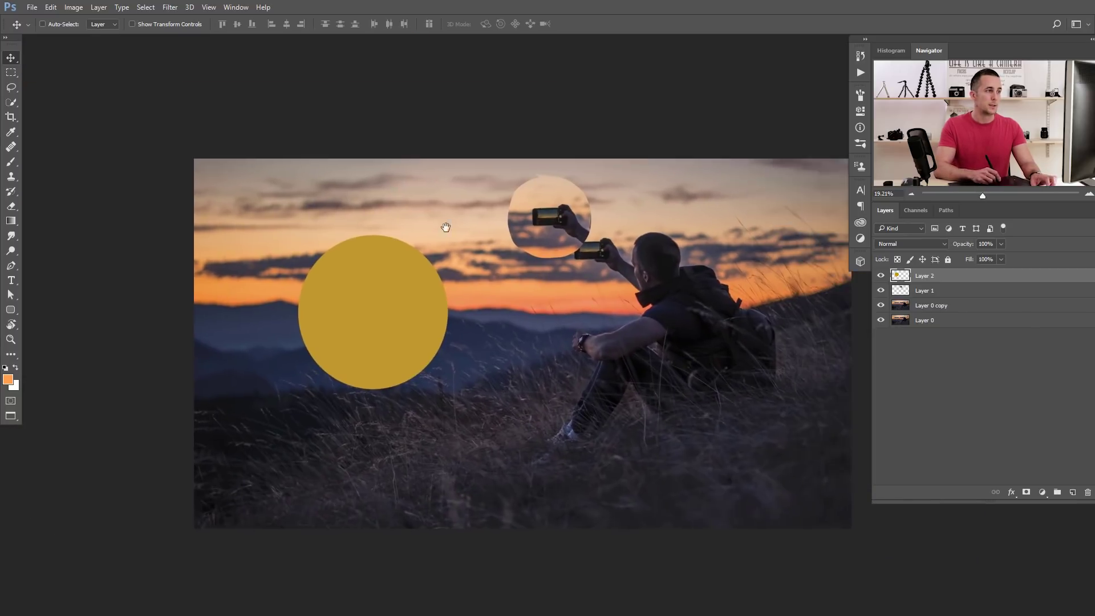
{"action": "left_click_drag", "start_coordinate": [446, 227], "coordinate": [377, 180]}
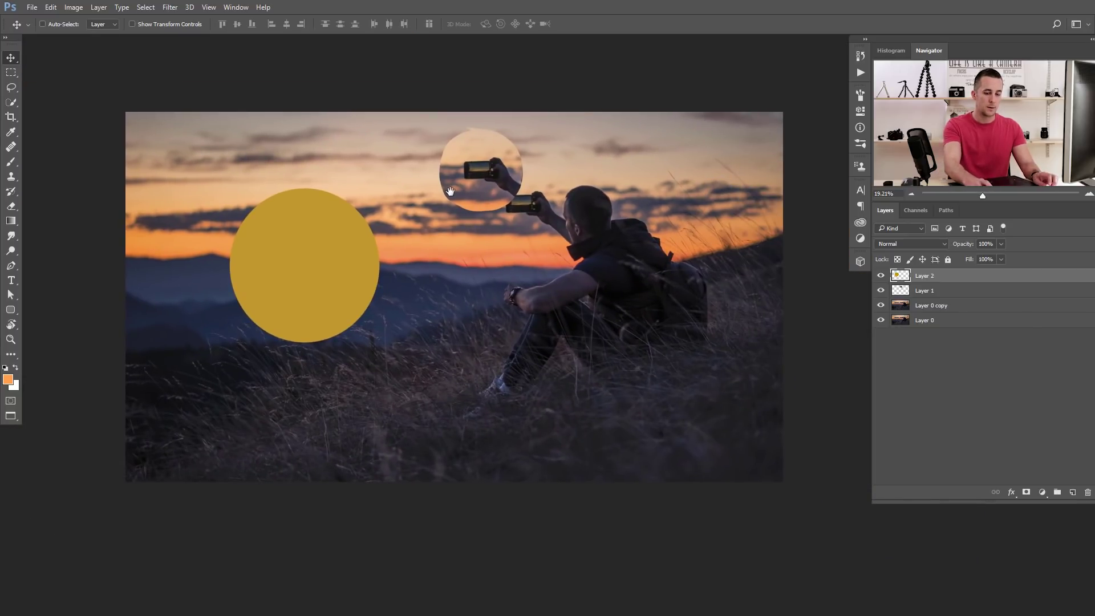
{"action": "key", "text": "ctrl+1"}
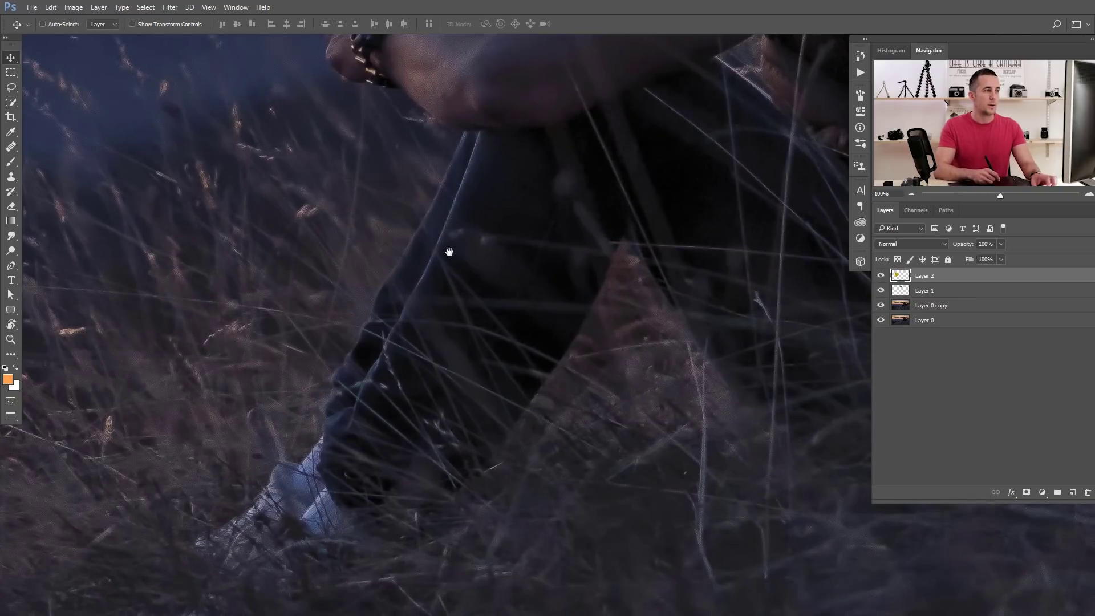
{"action": "left_click_drag", "start_coordinate": [449, 251], "coordinate": [452, 313]}
{"action": "left_click_drag", "start_coordinate": [428, 273], "coordinate": [459, 337]}
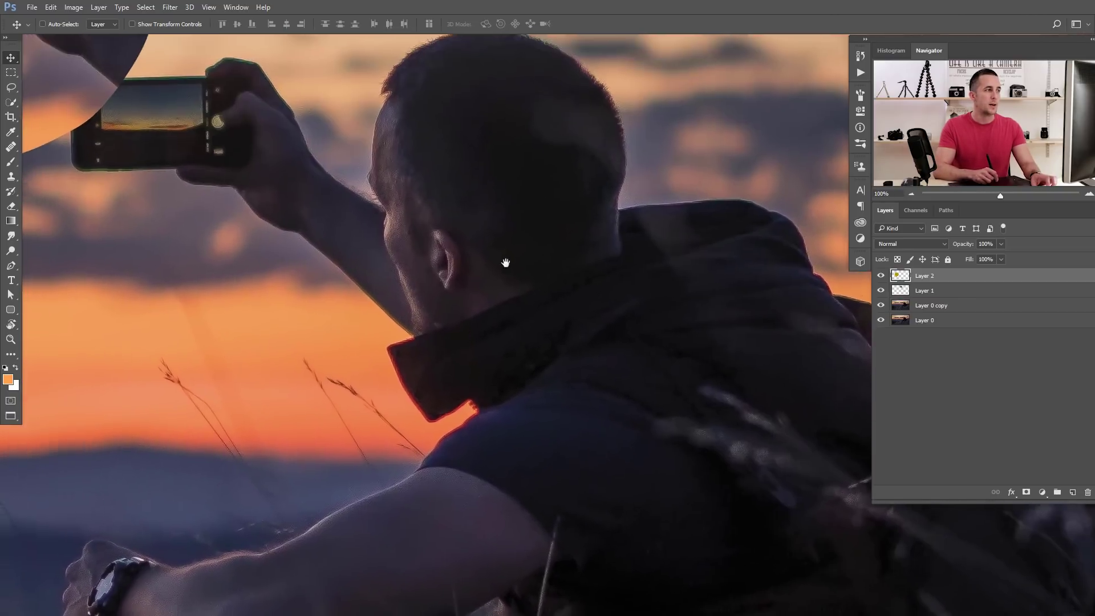
{"action": "left_click_drag", "start_coordinate": [505, 262], "coordinate": [518, 232]}
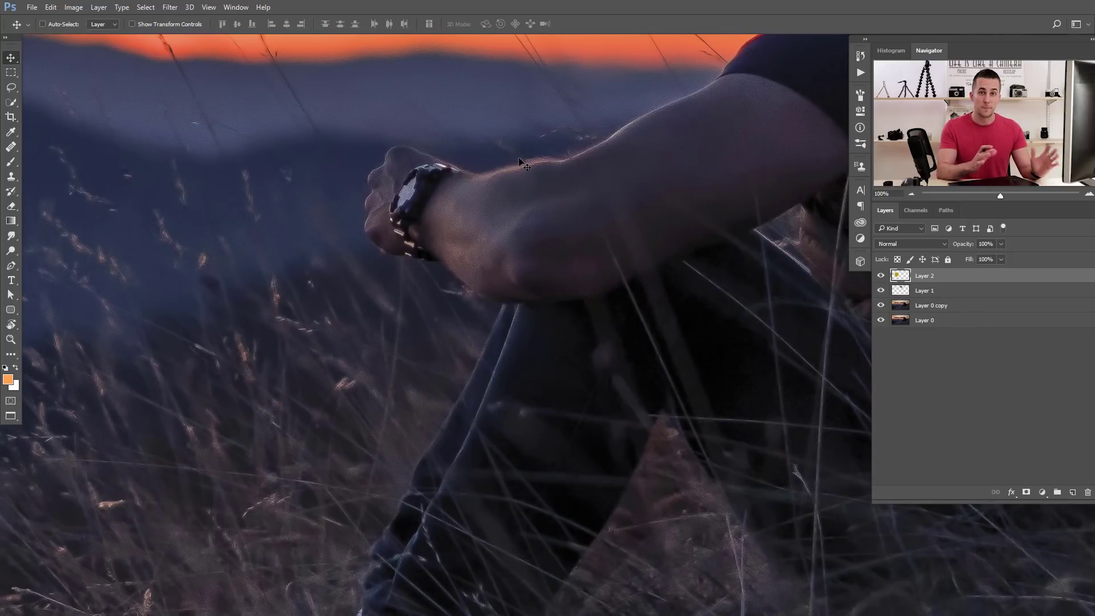
Fit the whole photo on screen and switch the view to 100%.
{"action": "key", "text": "ctrl"}
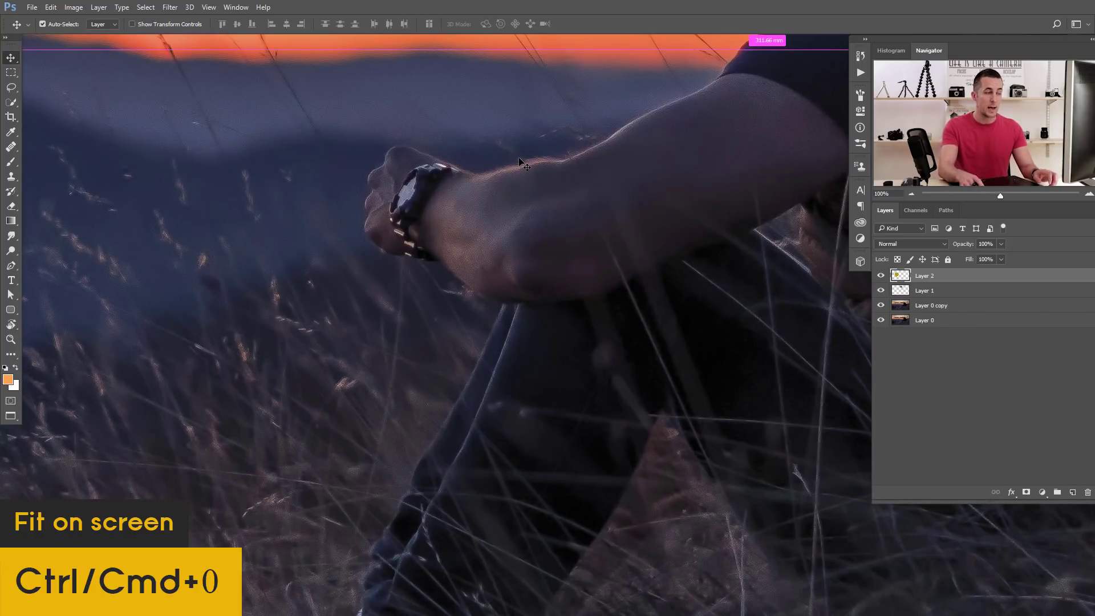
{"action": "key", "text": "ctrl+0"}
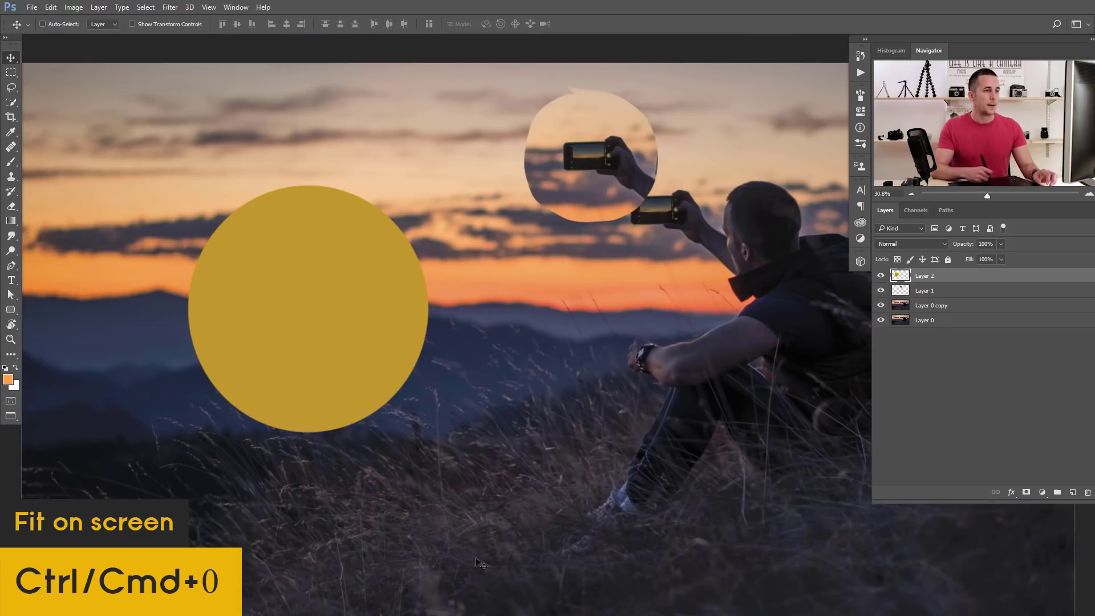
{"action": "key", "text": "ctrl+1"}
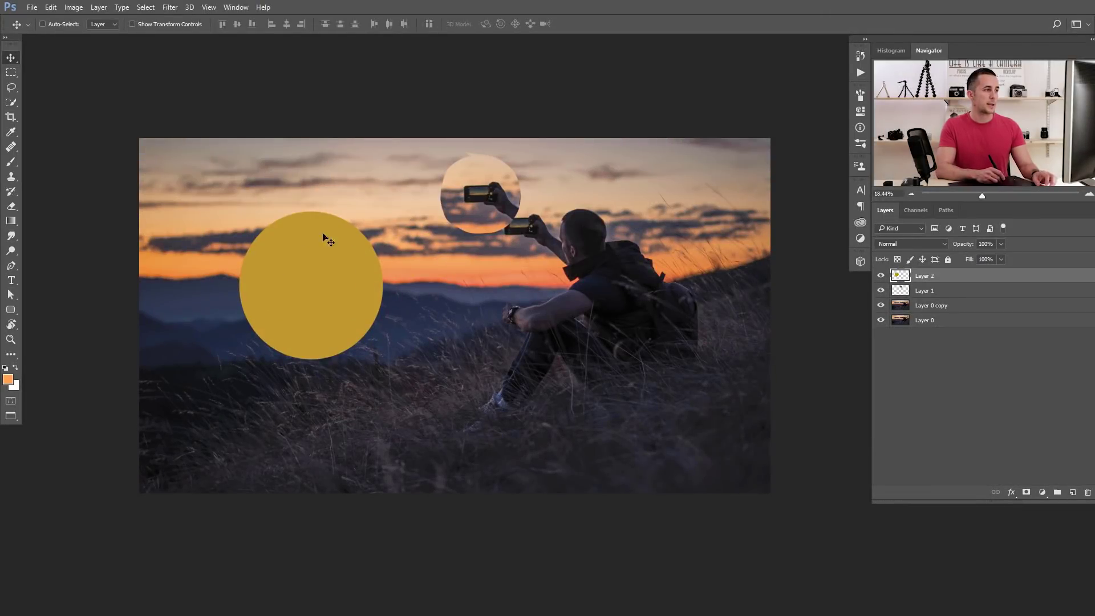
Try desaturating the Layer 0 copy layer, compare it with the color version, and undo the desaturation.
{"action": "left_click", "coordinate": [904, 307]}
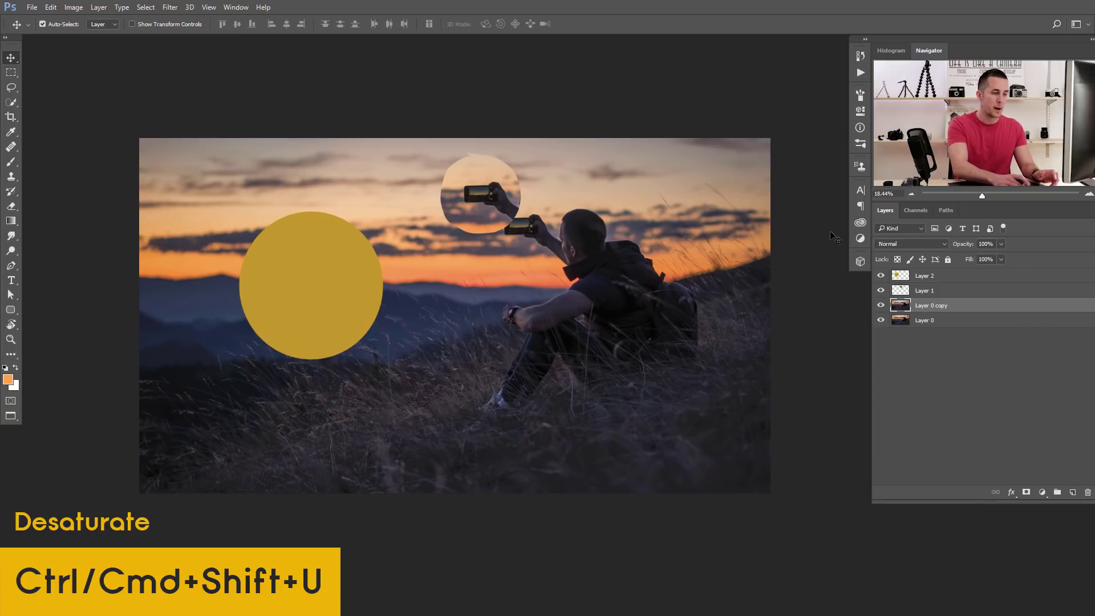
{"action": "key", "text": "ctrl+shift+u"}
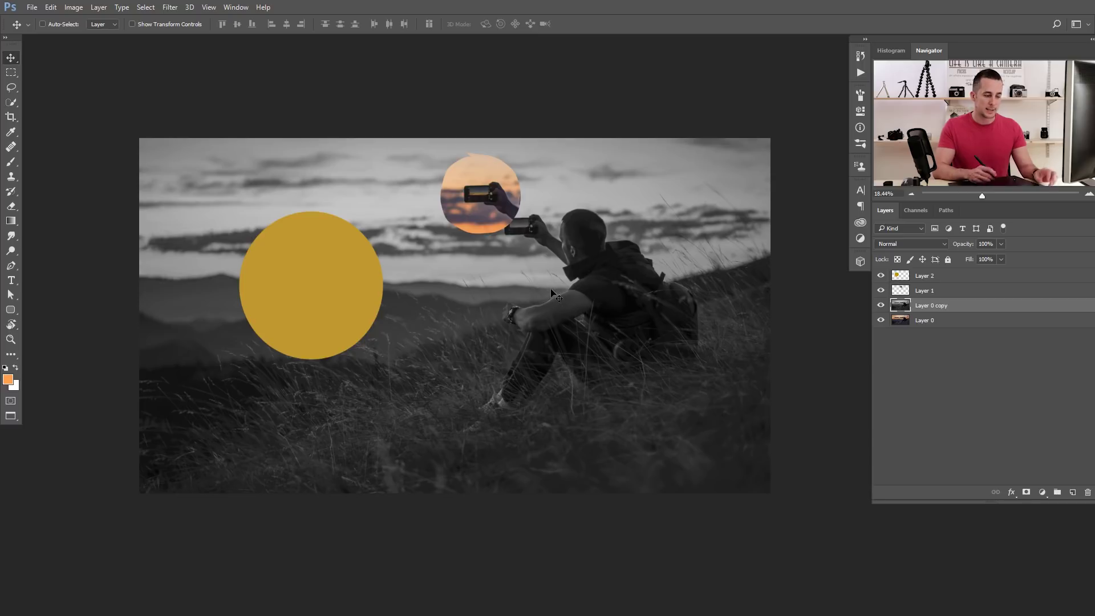
{"action": "key", "text": "ctrl+z"}
{"action": "key", "text": "ctrl+z"}
{"action": "key", "text": "ctrl+z"}
{"action": "key", "text": "ctrl+z"}
{"action": "key", "text": "ctrl+z"}
{"action": "key", "text": "ctrl+z"}
{"action": "key", "text": "ctrl+z"}
{"action": "key", "text": "ctrl+z"}
{"action": "key", "text": "ctrl+z"}
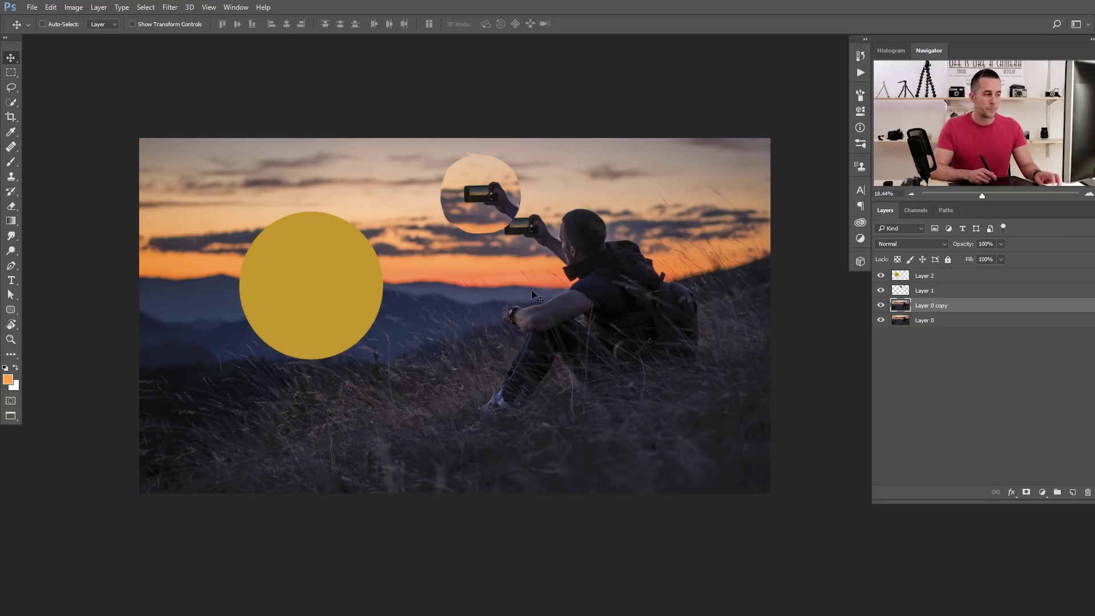
Stamp all visible layers into a new merged layer above Layer 2, shift it aside to reveal the layers beneath, and move it back.
{"action": "left_click", "coordinate": [915, 276]}
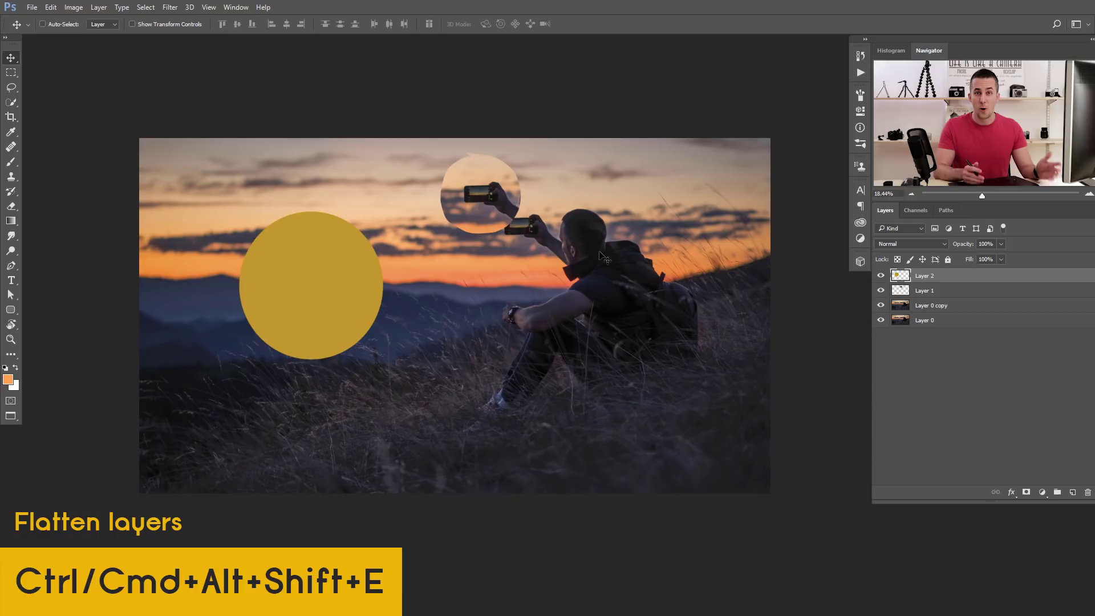
{"action": "key", "text": "ctrl+alt+shift+e"}
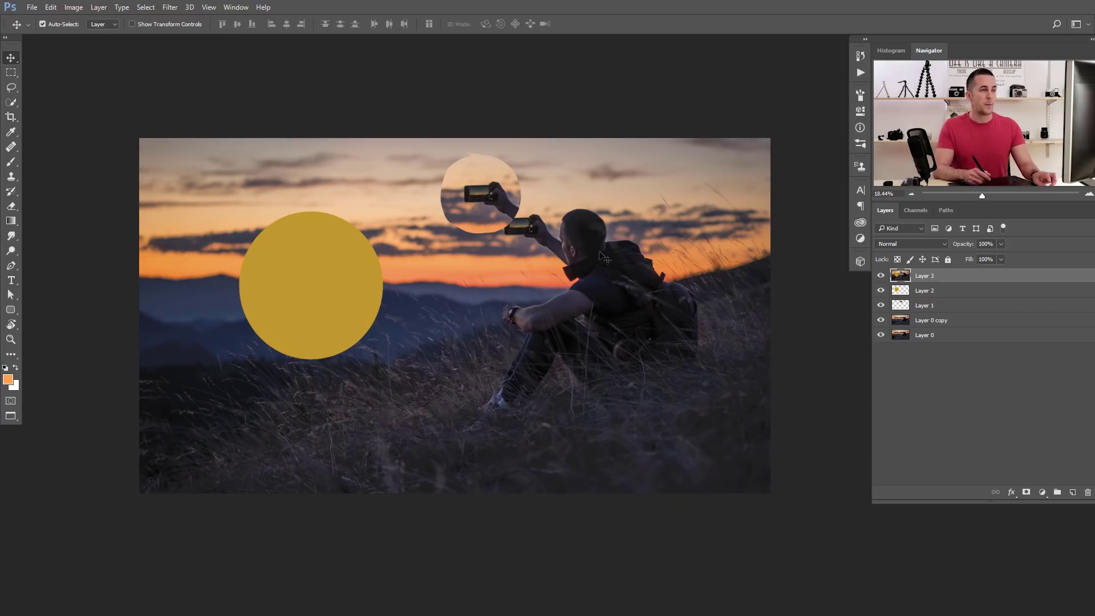
{"action": "left_click_drag", "start_coordinate": [607, 281], "coordinate": [685, 369]}
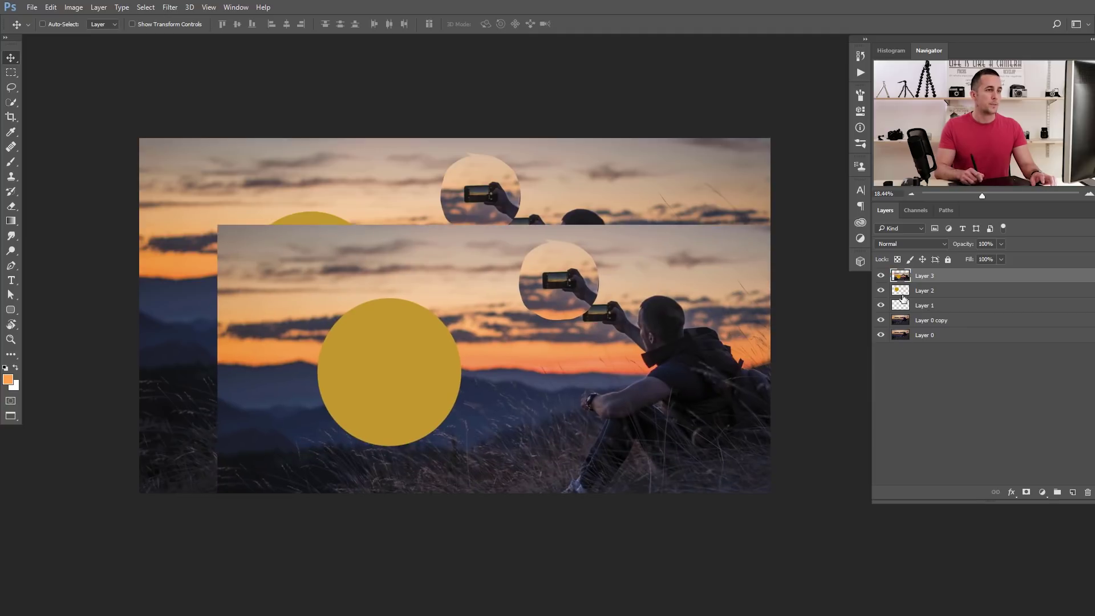
{"action": "left_click_drag", "start_coordinate": [582, 374], "coordinate": [548, 317]}
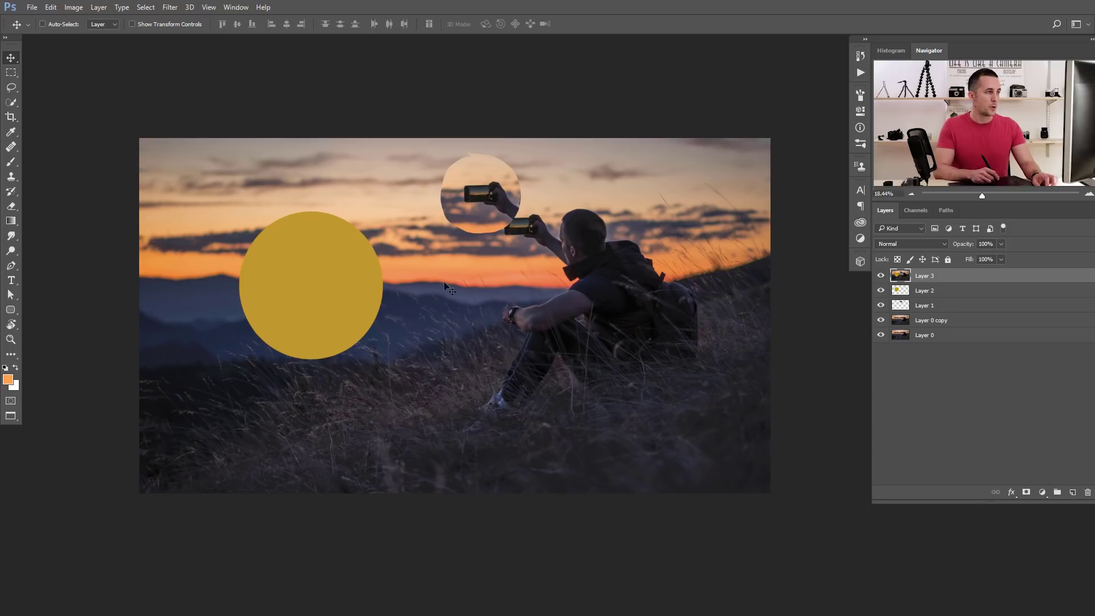
Try rectangular marquee selections on the photo, finishing with one that tightly encloses the yellow circle, and deselect.
{"action": "key", "text": "m"}
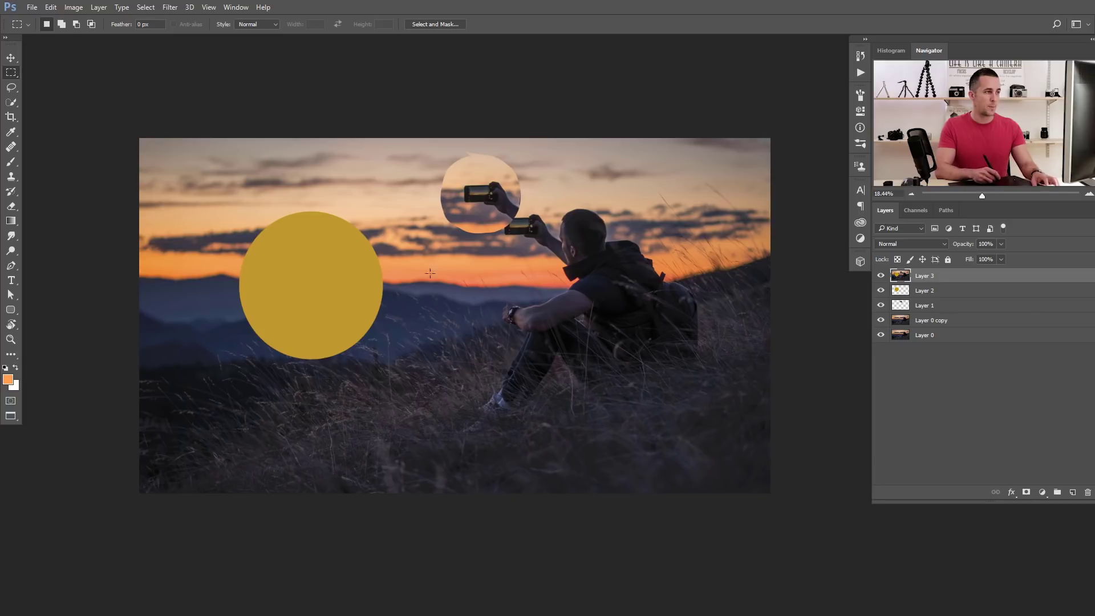
{"action": "left_click_drag", "start_coordinate": [304, 207], "coordinate": [493, 354]}
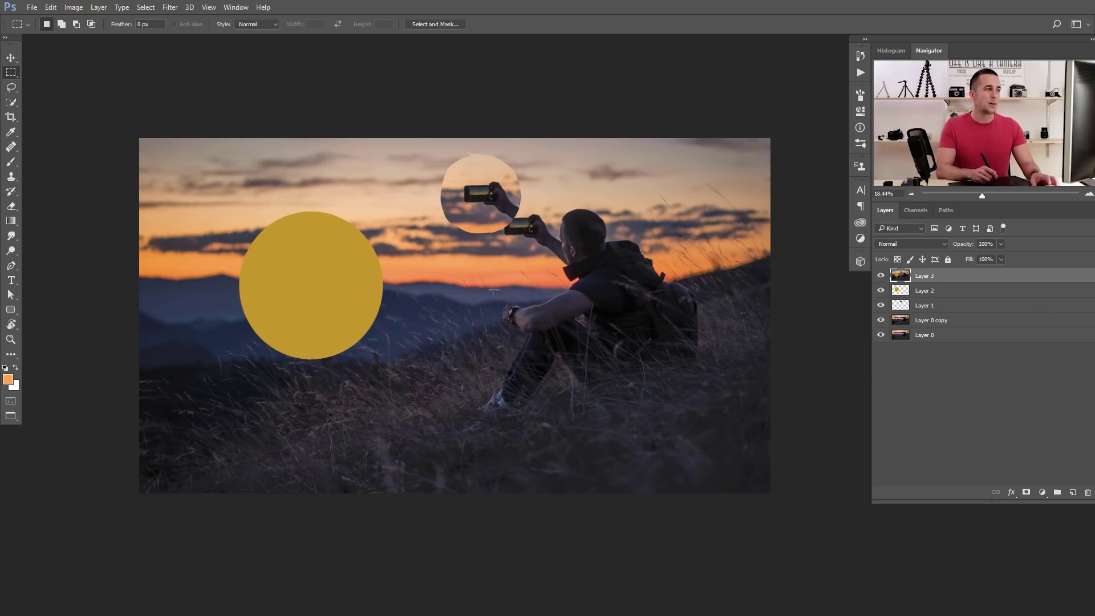
{"action": "left_click_drag", "start_coordinate": [429, 201], "coordinate": [597, 335]}
{"action": "left_click_drag", "start_coordinate": [599, 335], "coordinate": [385, 360]}
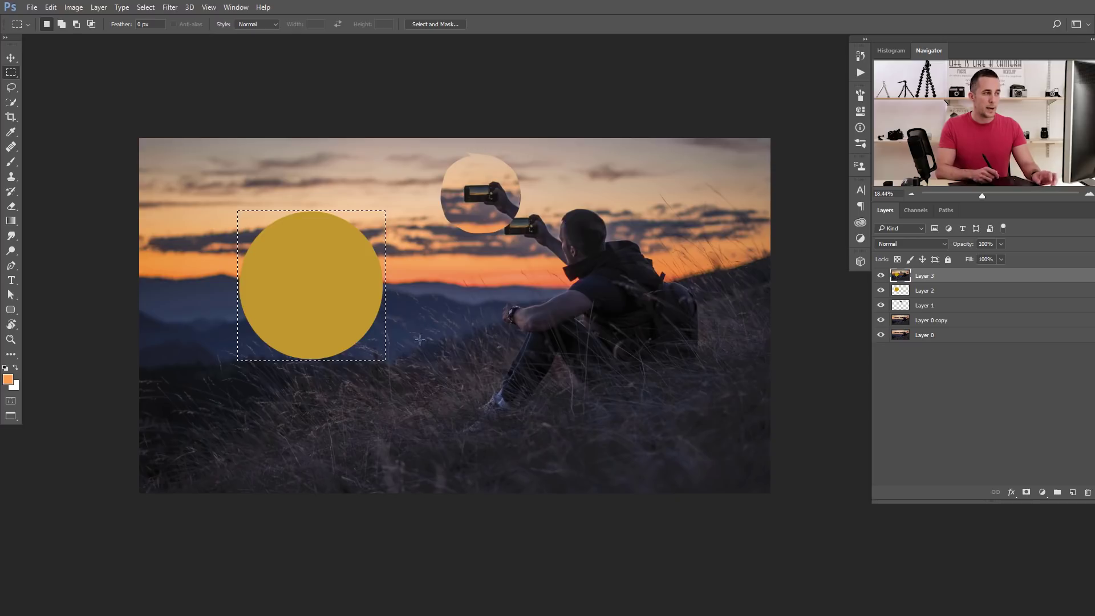
{"action": "key", "text": "ctrl+d"}
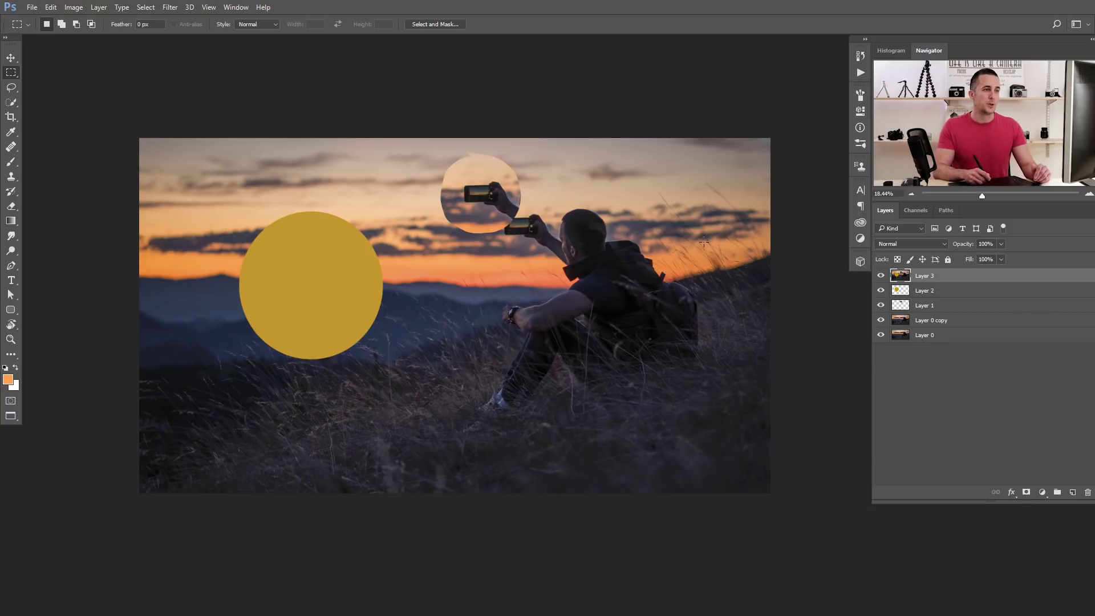
Hide the merged Layer 3 and make Layer 2 the active layer.
{"action": "left_click", "coordinate": [880, 276]}
{"action": "left_click", "coordinate": [881, 291]}
{"action": "left_click", "coordinate": [881, 291]}
{"action": "left_click", "coordinate": [898, 297]}
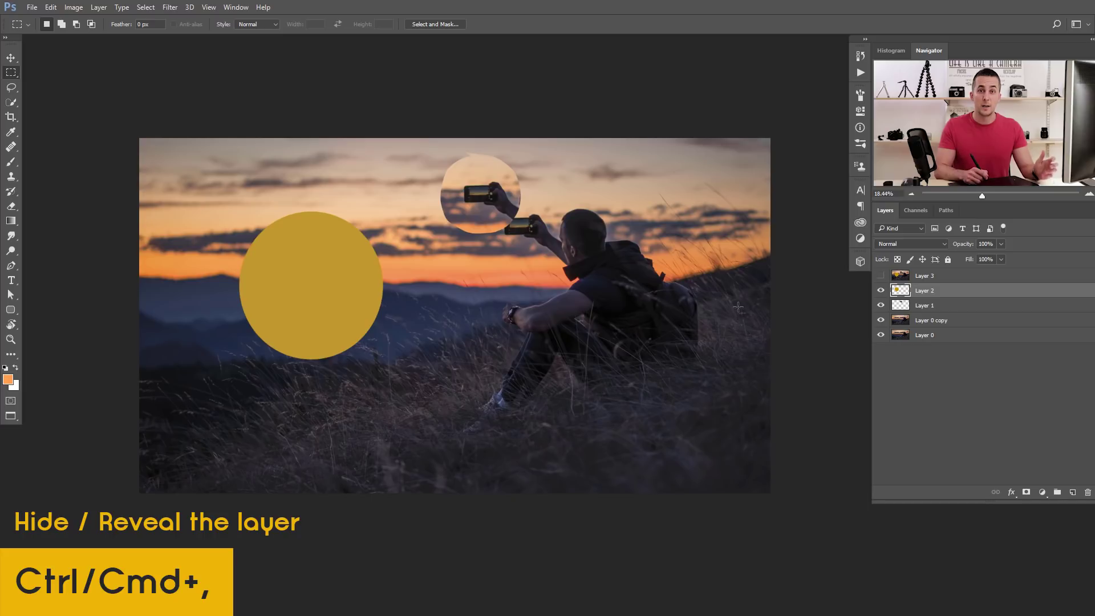
Toggle the visibility of Layer 2 off and on repeatedly, leaving the layer visible.
{"action": "key", "text": "ctrl+comma"}
{"action": "key", "text": "ctrl+comma"}
{"action": "key", "text": "ctrl+comma"}
{"action": "key", "text": "ctrl+comma"}
{"action": "key", "text": "ctrl+comma"}
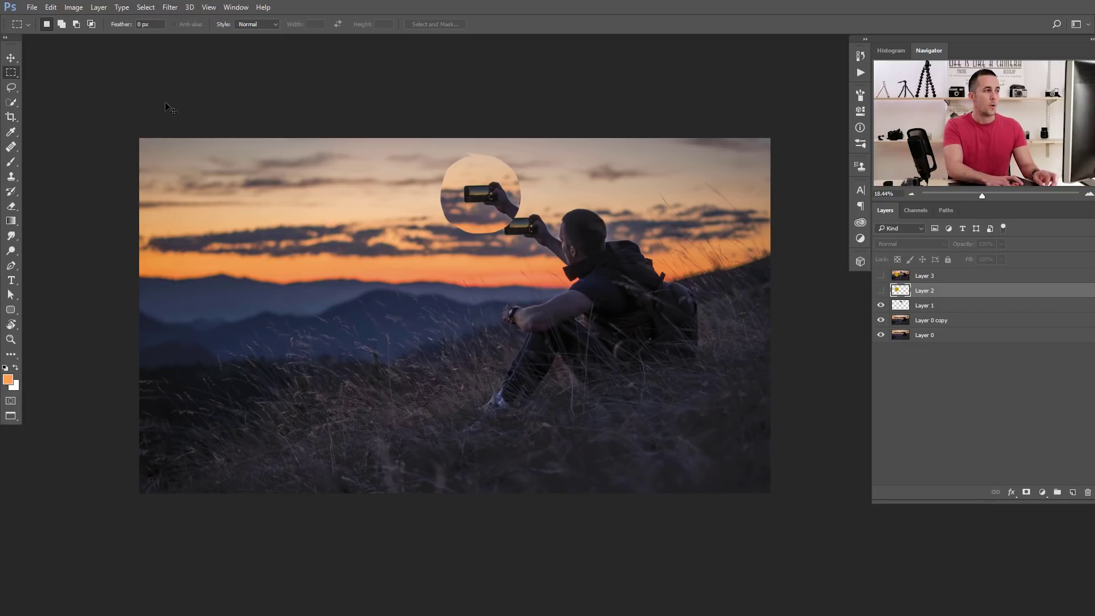
{"action": "key", "text": "ctrl+comma"}
{"action": "key", "text": "ctrl+comma"}
{"action": "key", "text": "ctrl+comma"}
{"action": "key", "text": "ctrl+comma"}
{"action": "key", "text": "ctrl+comma"}
{"action": "key", "text": "ctrl+comma"}
{"action": "key", "text": "ctrl+comma"}
{"action": "key", "text": "ctrl+comma"}
{"action": "key", "text": "ctrl+comma"}
{"action": "key", "text": "ctrl+comma"}
{"action": "key", "text": "ctrl+comma"}
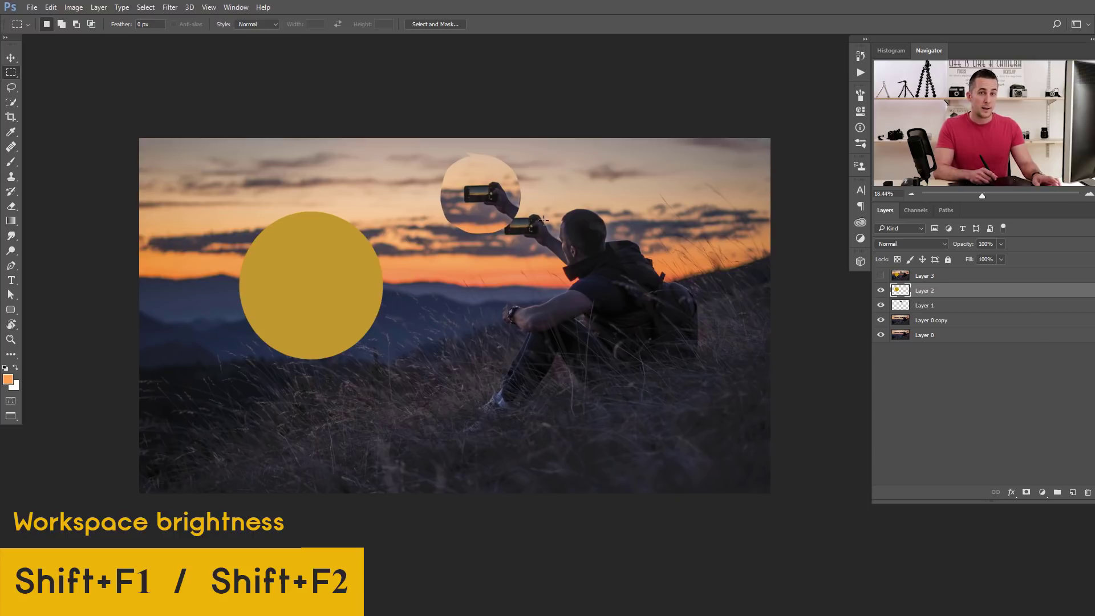
Cycle the workspace brightness from the darkest theme up to the lightest and back down to the darkest.
{"action": "key", "text": "shift+F1"}
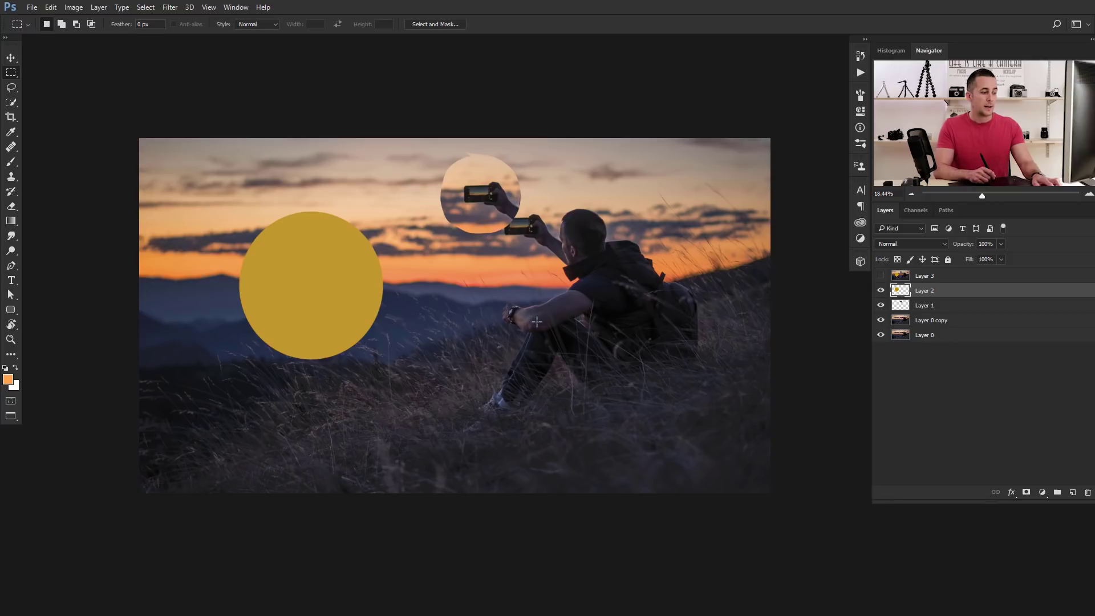
{"action": "key", "text": "shift+F2"}
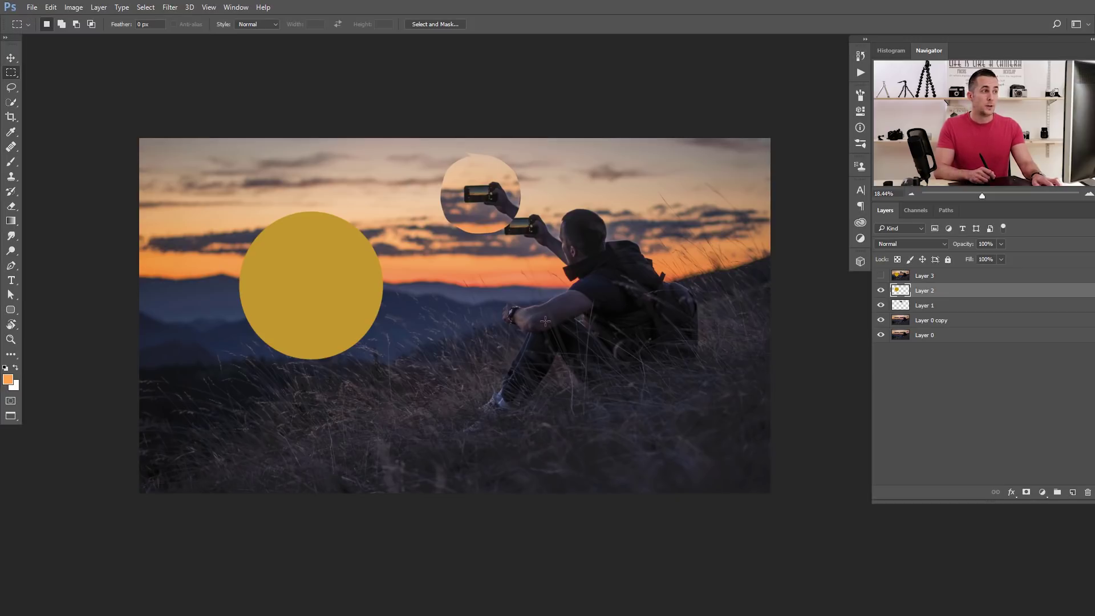
{"action": "key", "text": "shift+F2"}
{"action": "key", "text": "shift+F2"}
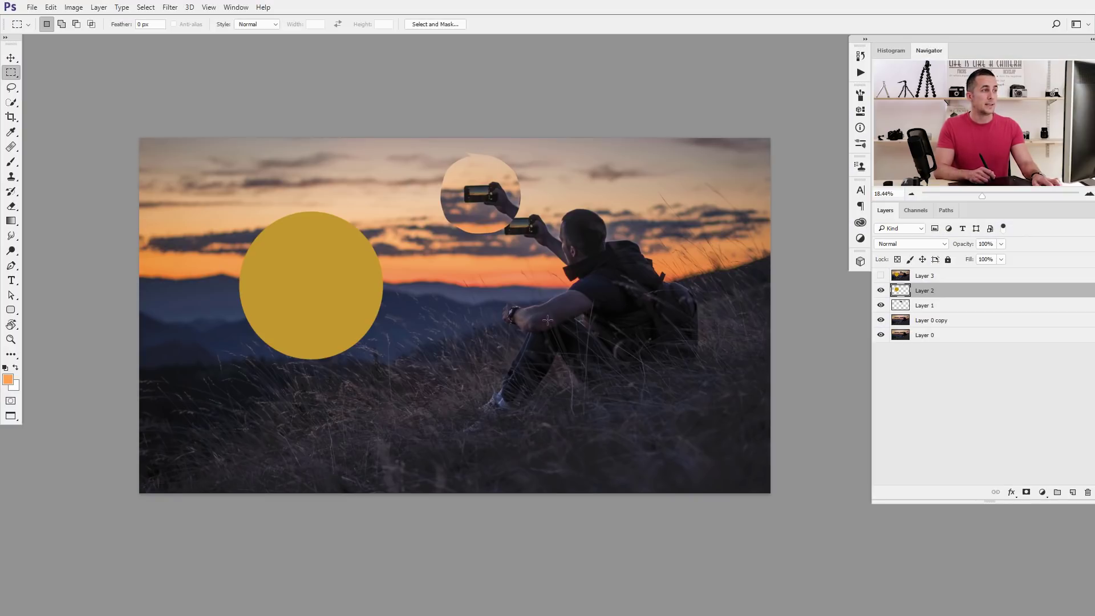
{"action": "key", "text": "shift+F1"}
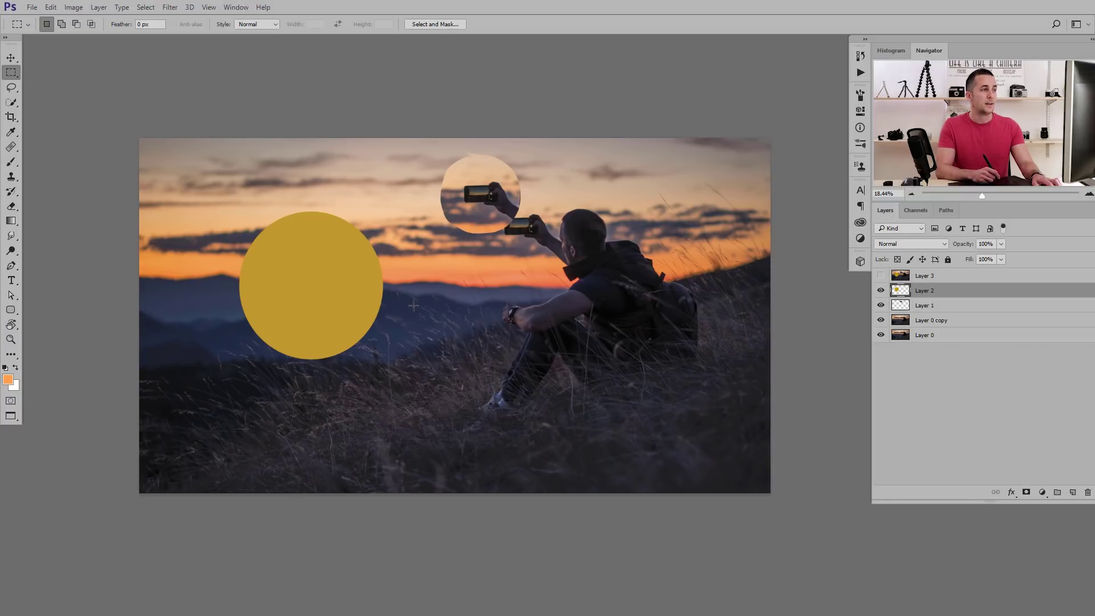
{"action": "key", "text": "shift+F1"}
{"action": "key", "text": "shift+F1"}
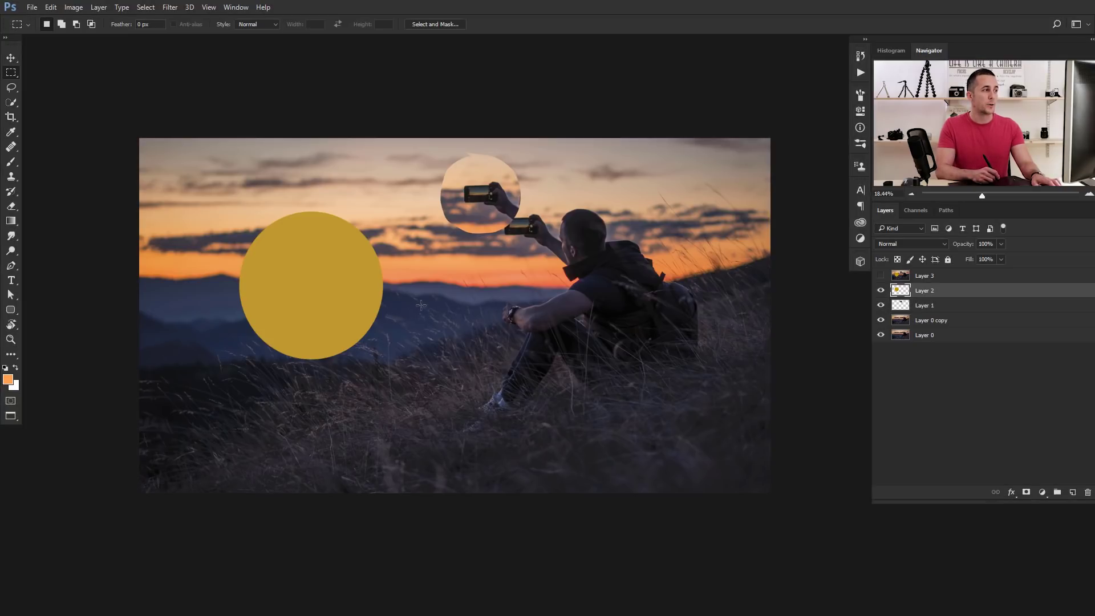
Brighten the workspace from the darkest theme to light gray and darken it fully again.
{"action": "key", "text": "shift+F2"}
{"action": "key", "text": "shift+F2"}
{"action": "key", "text": "shift+F2"}
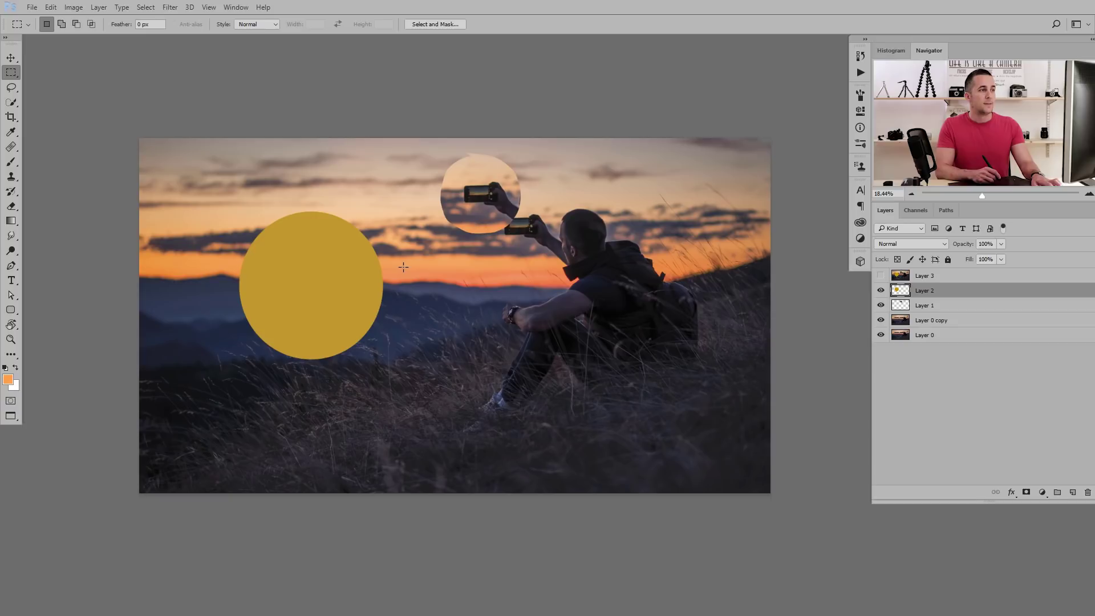
{"action": "key", "text": "shift+F1"}
{"action": "key", "text": "shift+F1"}
{"action": "key", "text": "shift+F1"}
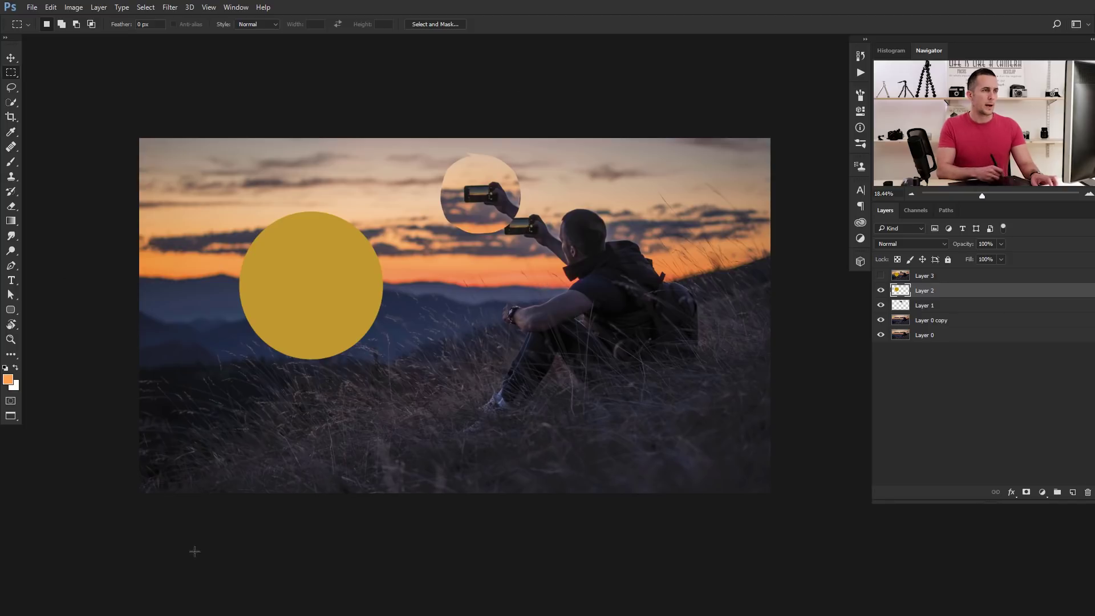
Preview the photo against the lightest and darkest workspace themes at different zoom levels, and finish with the dark gray theme.
{"action": "mouse_move", "coordinate": [554, 312]}
{"action": "left_mouse_down"}
{"action": "mouse_move", "coordinate": [502, 313]}
{"action": "mouse_move", "coordinate": [564, 318]}
{"action": "left_mouse_up"}
{"action": "key", "text": "shift+F2"}
{"action": "key", "text": "shift+F2"}
{"action": "key", "text": "shift+F2"}
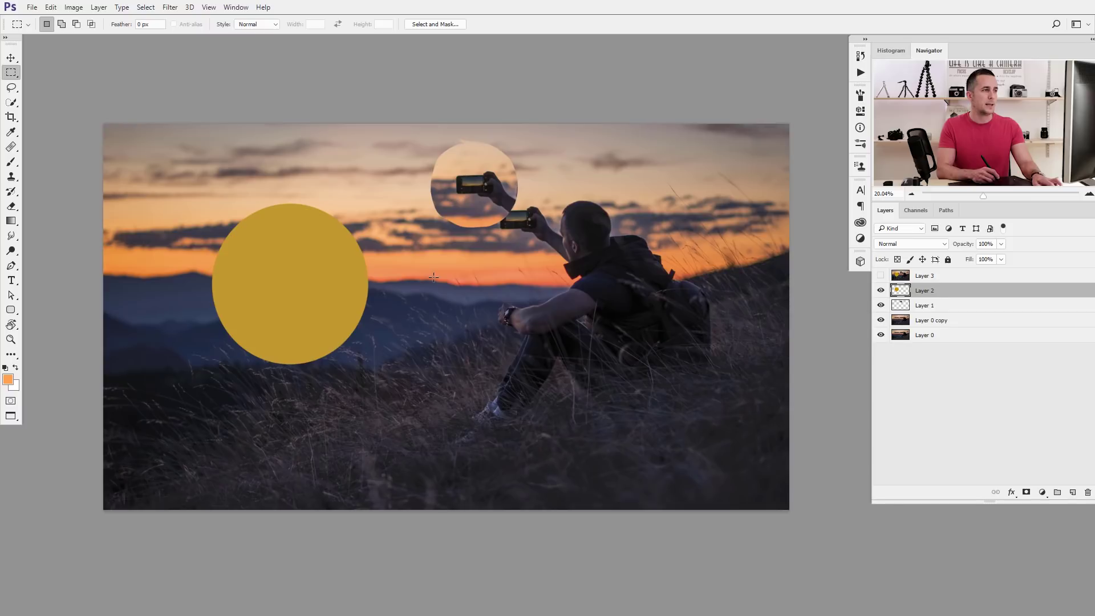
{"action": "scroll", "coordinate": [622, 251], "scroll_direction": "down", "scroll_amount": 3}
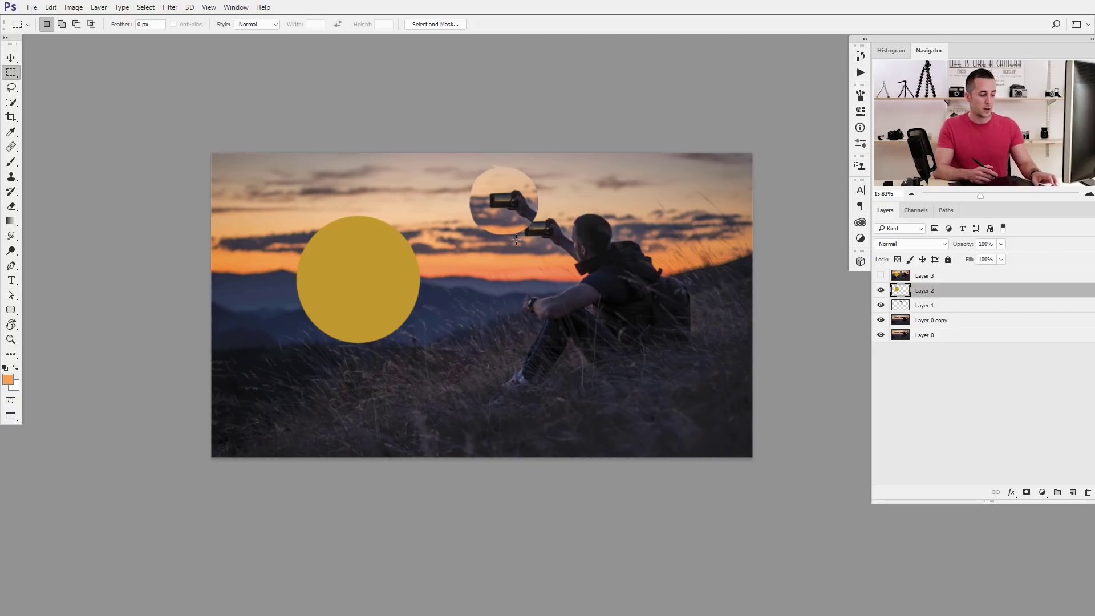
{"action": "key", "text": "shift+F2"}
{"action": "key", "text": "shift+F2"}
{"action": "key", "text": "shift+F2"}
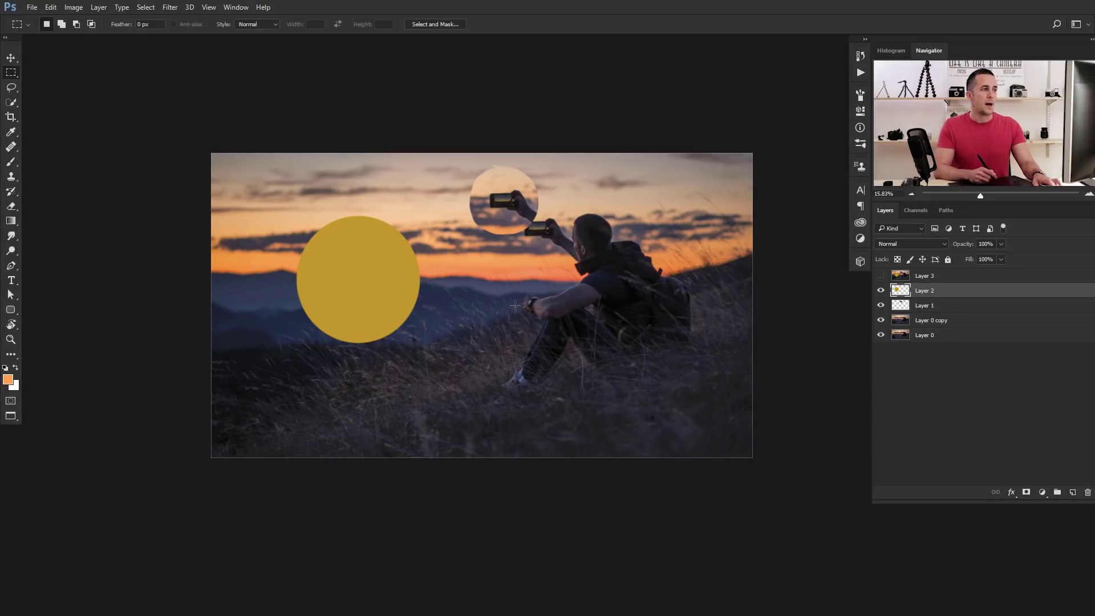
{"action": "scroll", "coordinate": [531, 280], "scroll_direction": "up", "scroll_amount": 2}
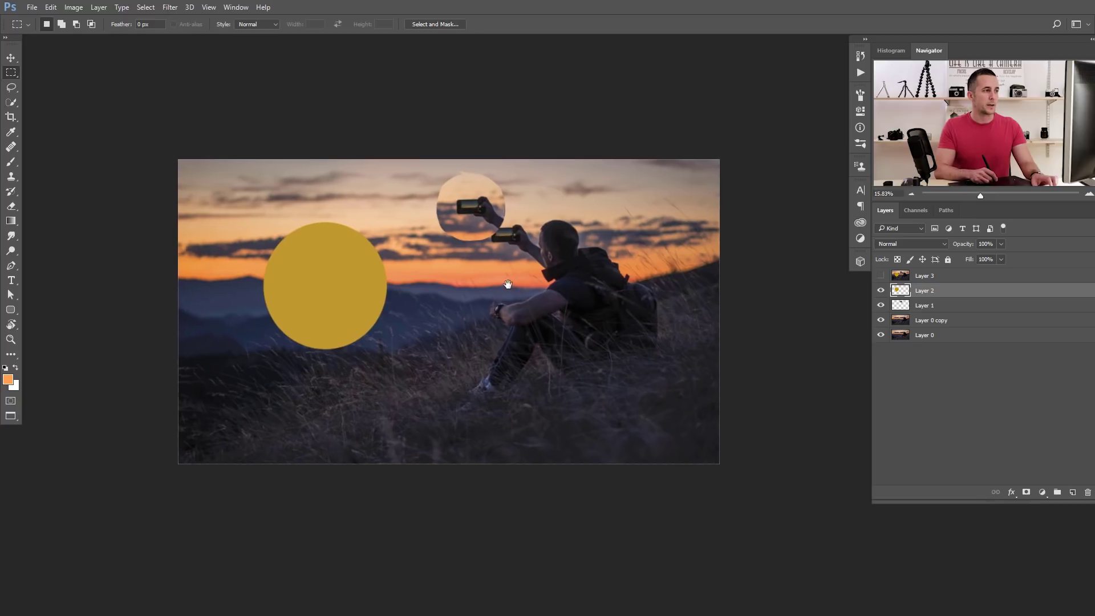